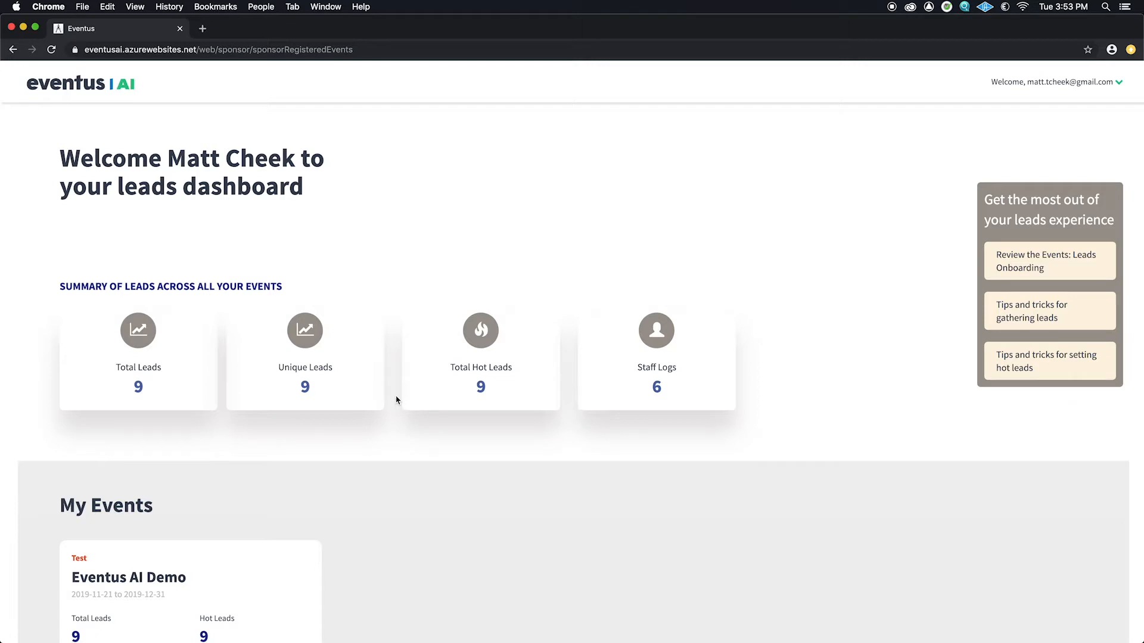
Step: Highlight the Total Leads label and its count of 9 on the events page
scroll(397, 400, "down", 5)
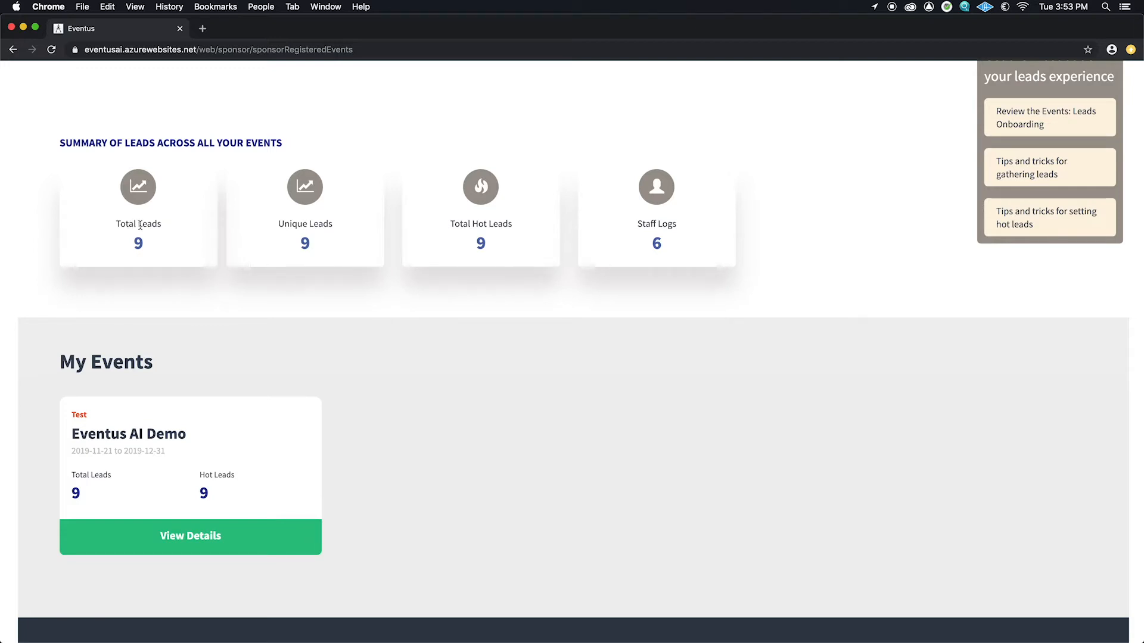
left_click_drag(172, 227, 121, 226)
left_click_drag(150, 247, 124, 246)
Step: Open the Eventus AI Demo event's dashboard and go to its staff list
scroll(320, 243, "down", 3)
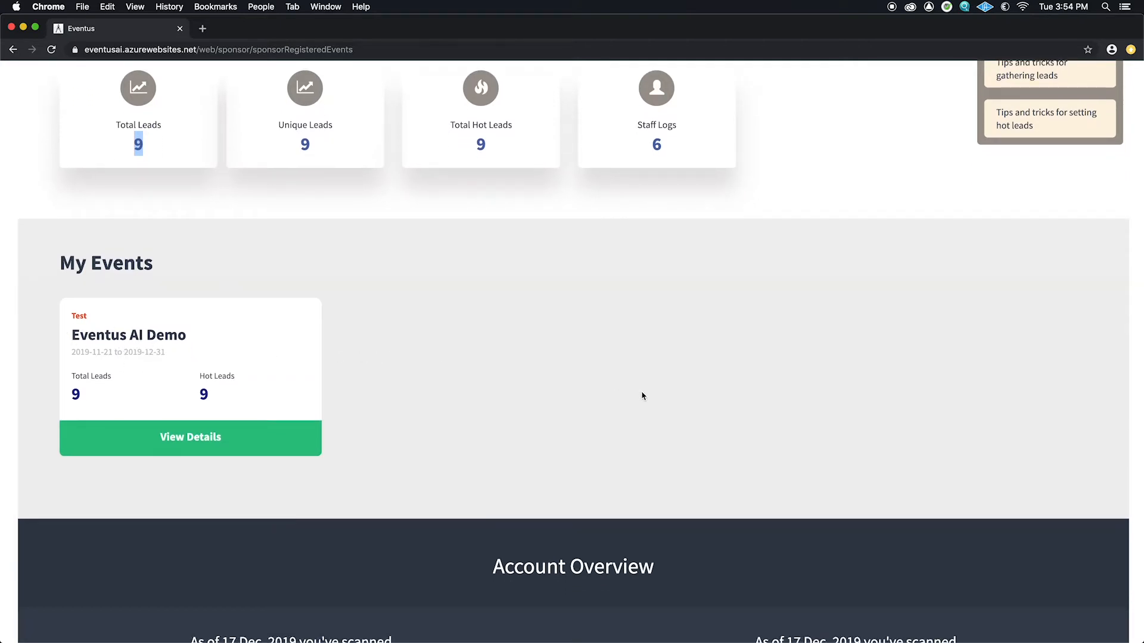
scroll(637, 397, "up", 1)
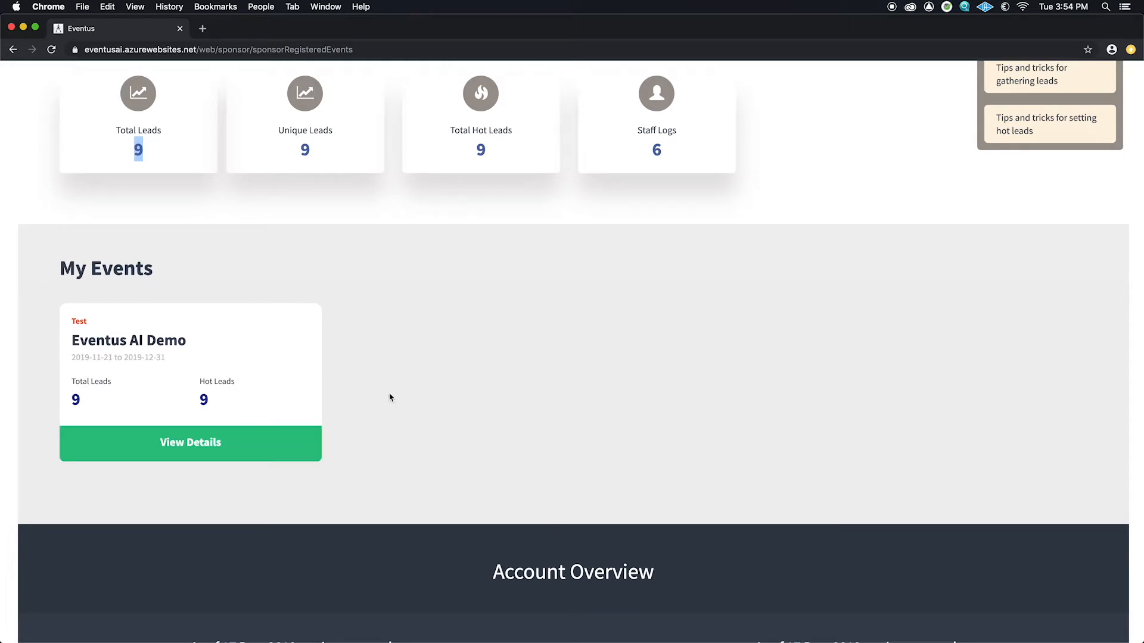
scroll(737, 394, "down", 3)
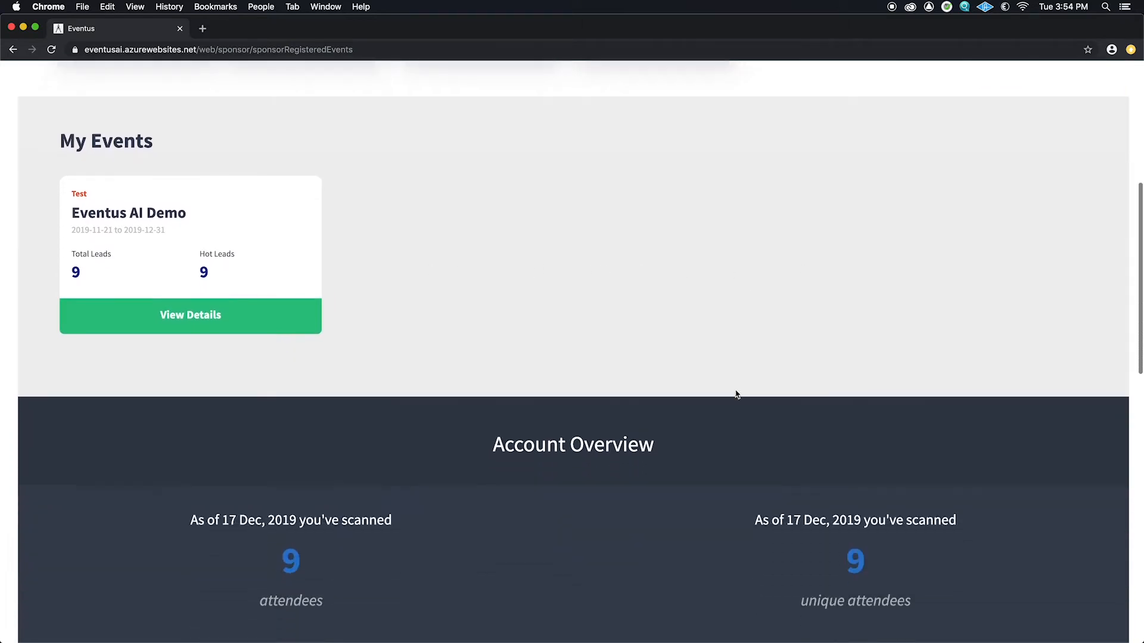
scroll(737, 394, "down", 2)
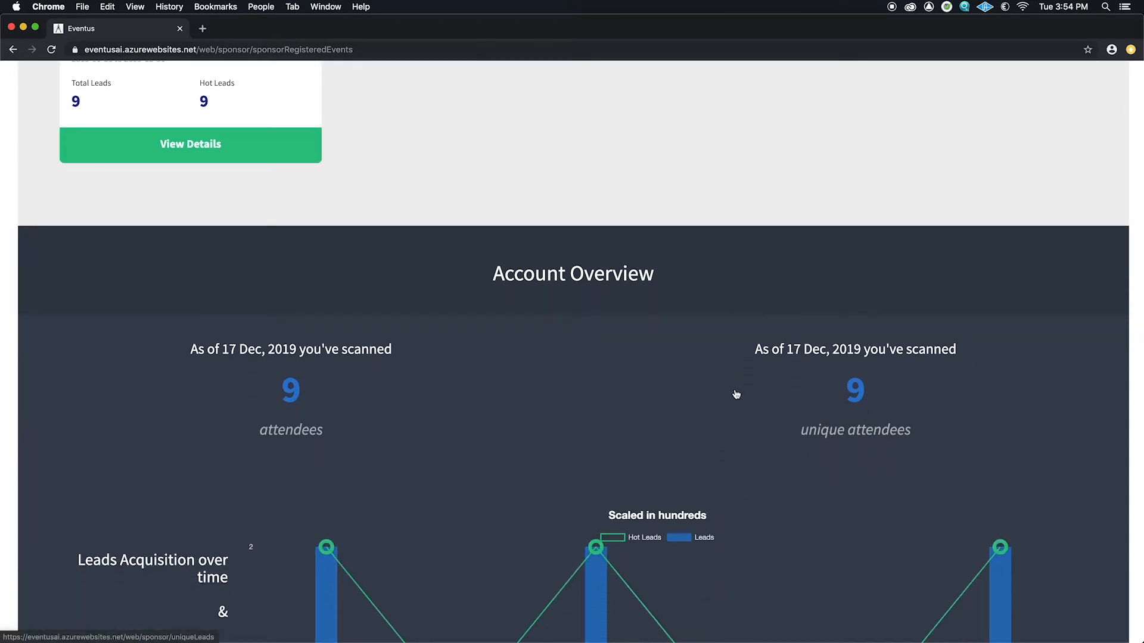
scroll(737, 393, "up", 1)
scroll(738, 393, "down", 2)
scroll(738, 392, "down", 3)
scroll(725, 409, "up", 9)
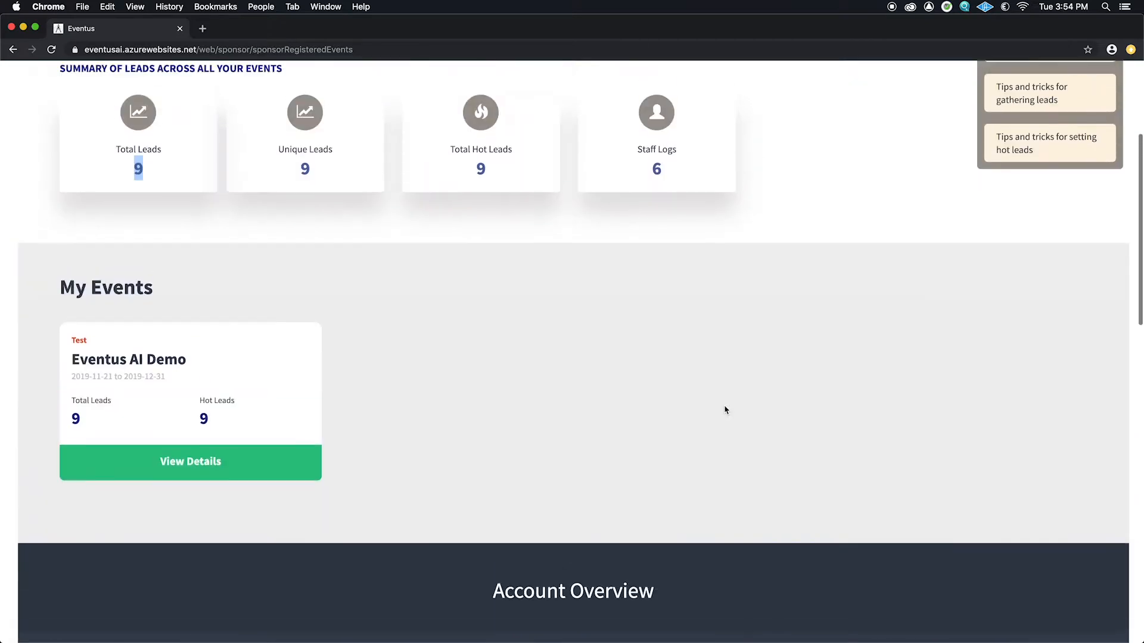
scroll(725, 409, "up", 1)
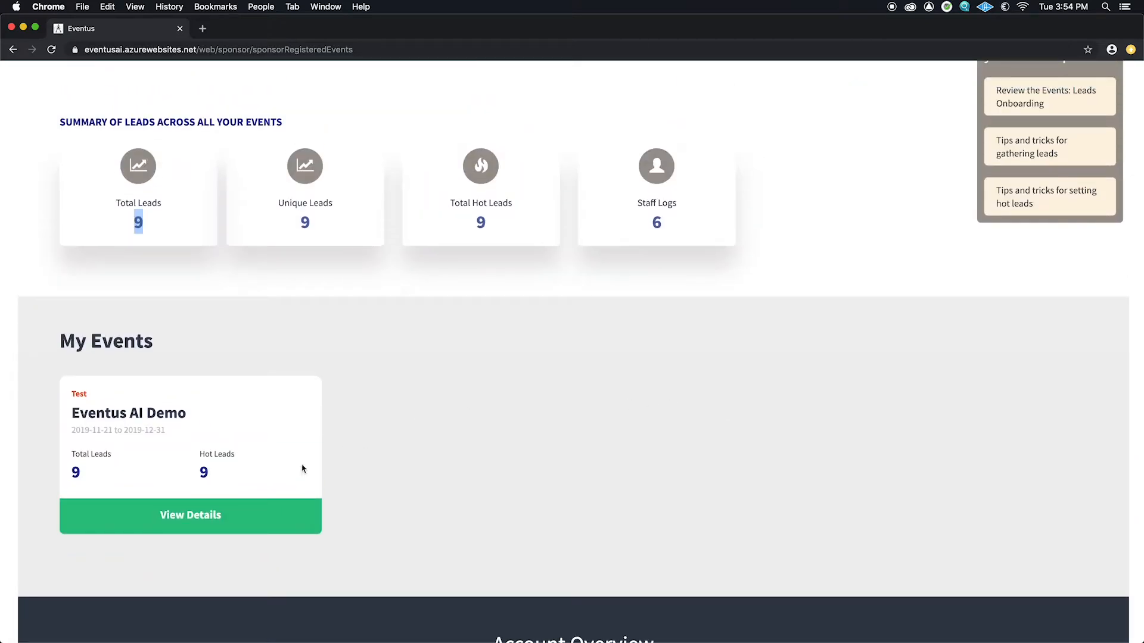
left_click(202, 515)
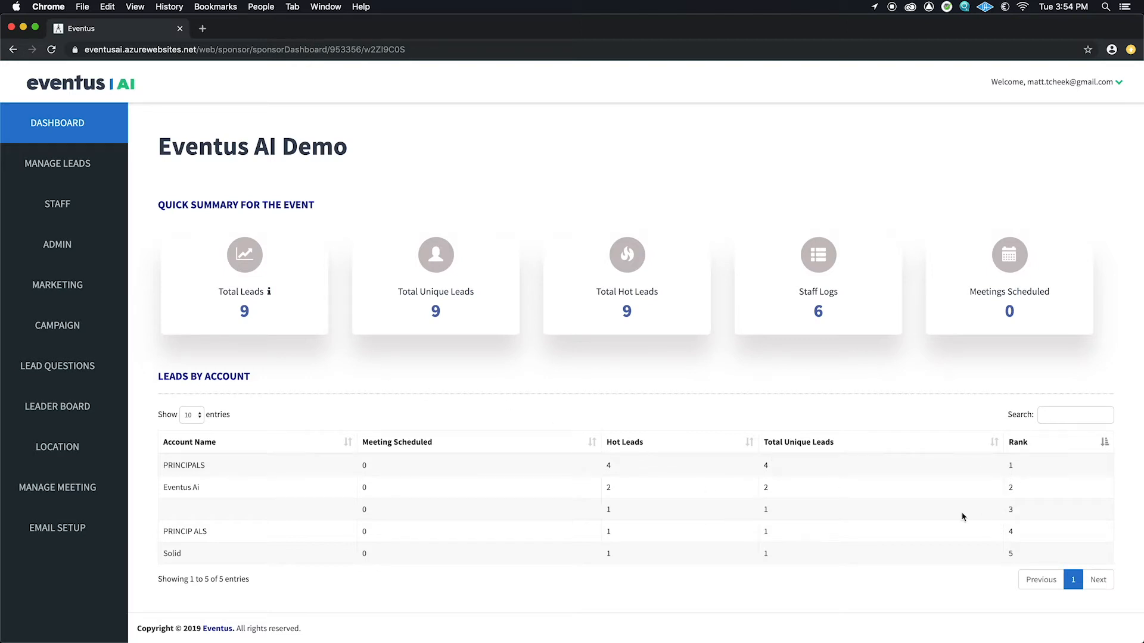
left_click(74, 209)
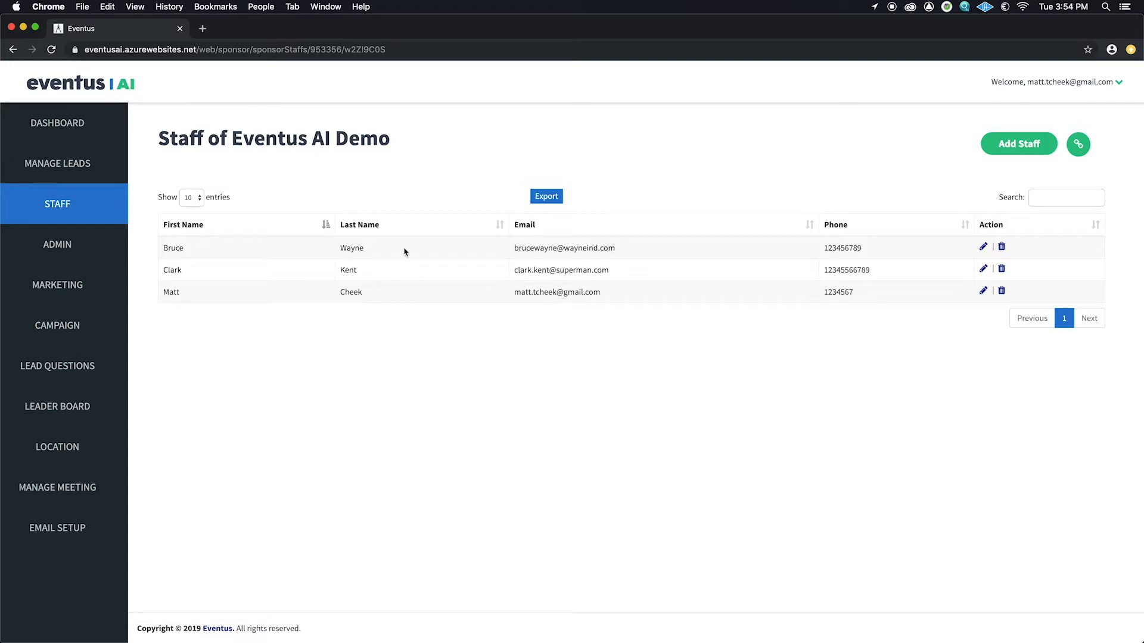
Step: Open a blank staff form and enter the new member's first and last name
left_click(1023, 145)
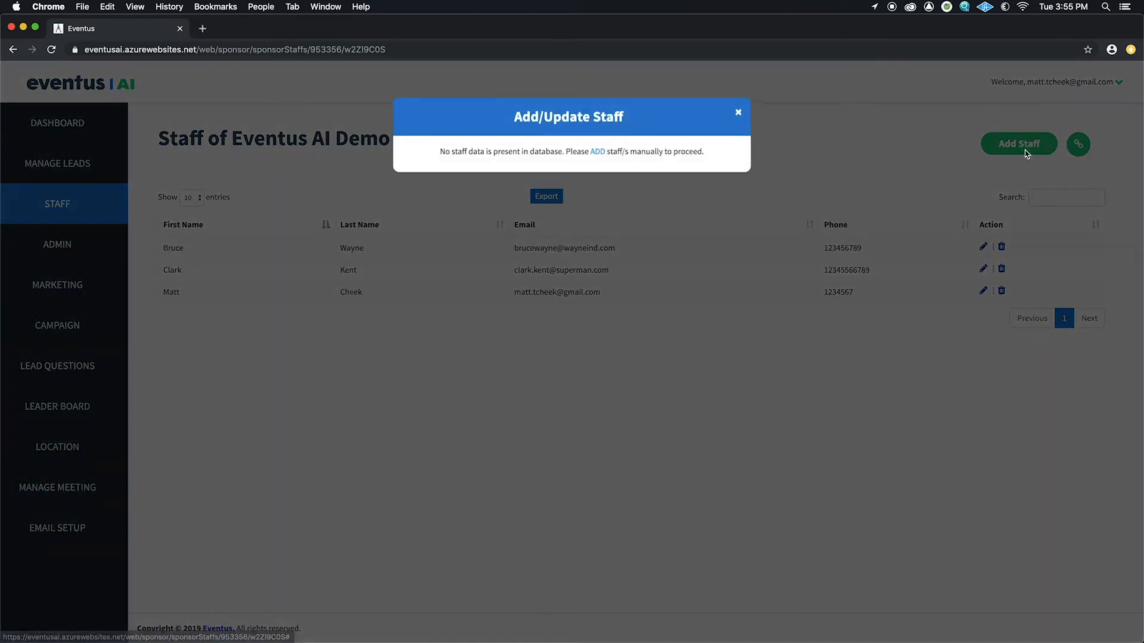
left_click(597, 157)
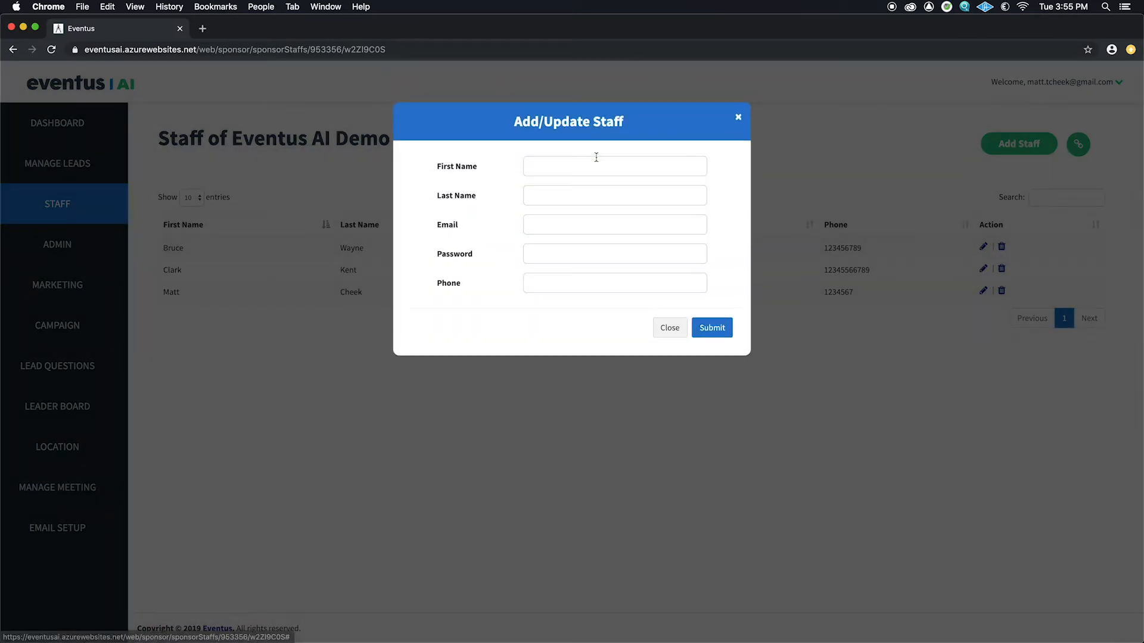
left_click(582, 164)
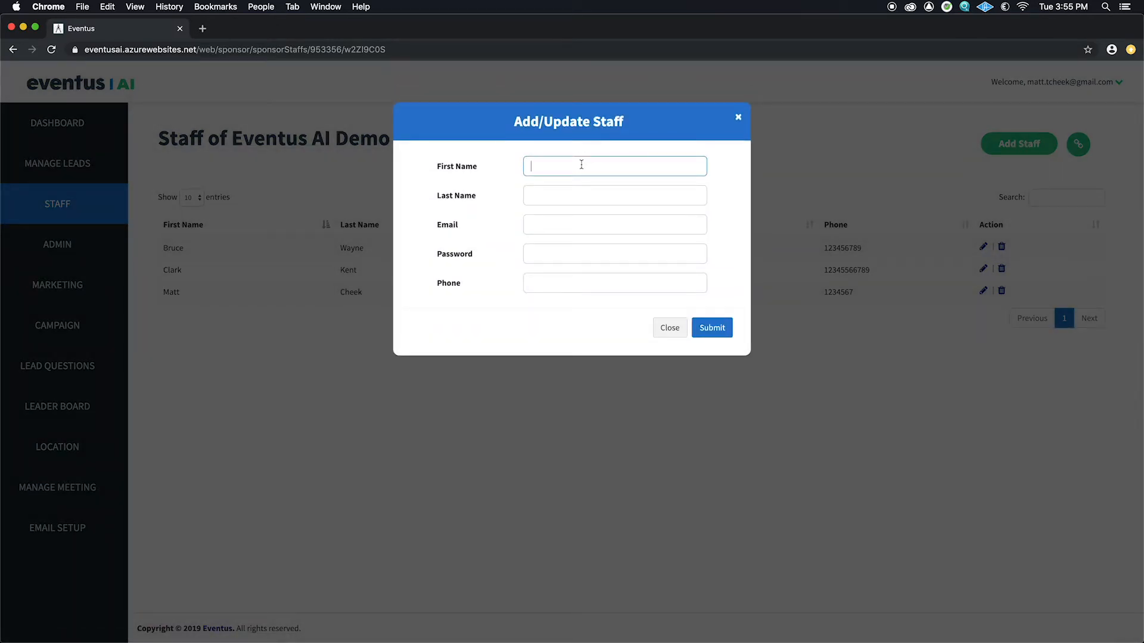
type("Wonder")
key("Tab")
type("Woman")
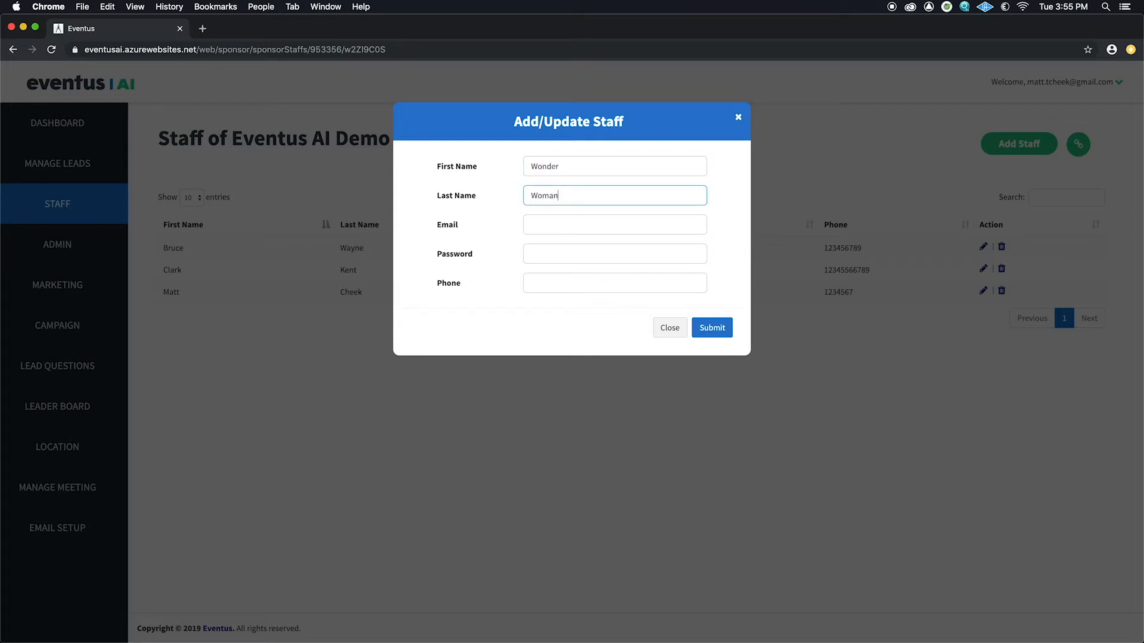
Step: Fill in the staff member's e-mail, password and phone number, then submit
key("Tab")
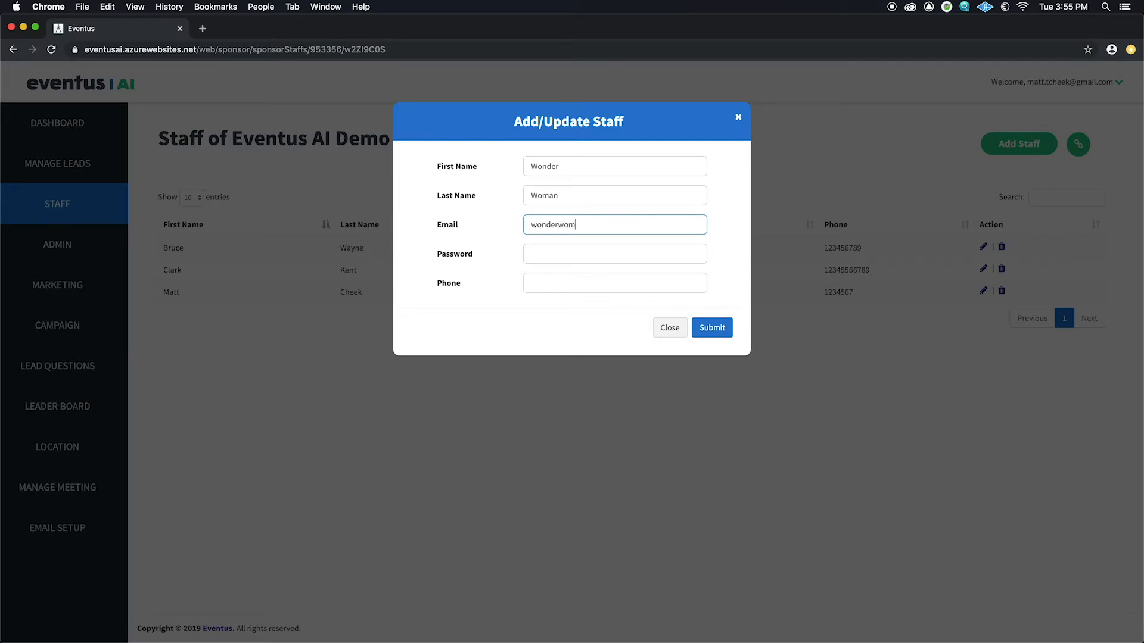
key("Tab")
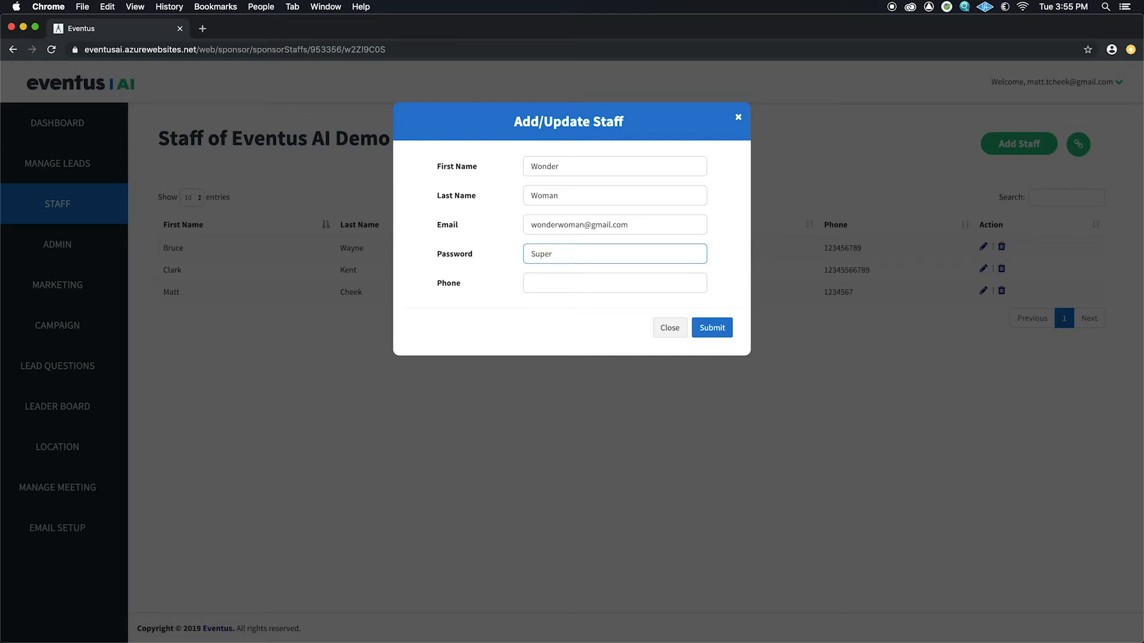
left_click(585, 277)
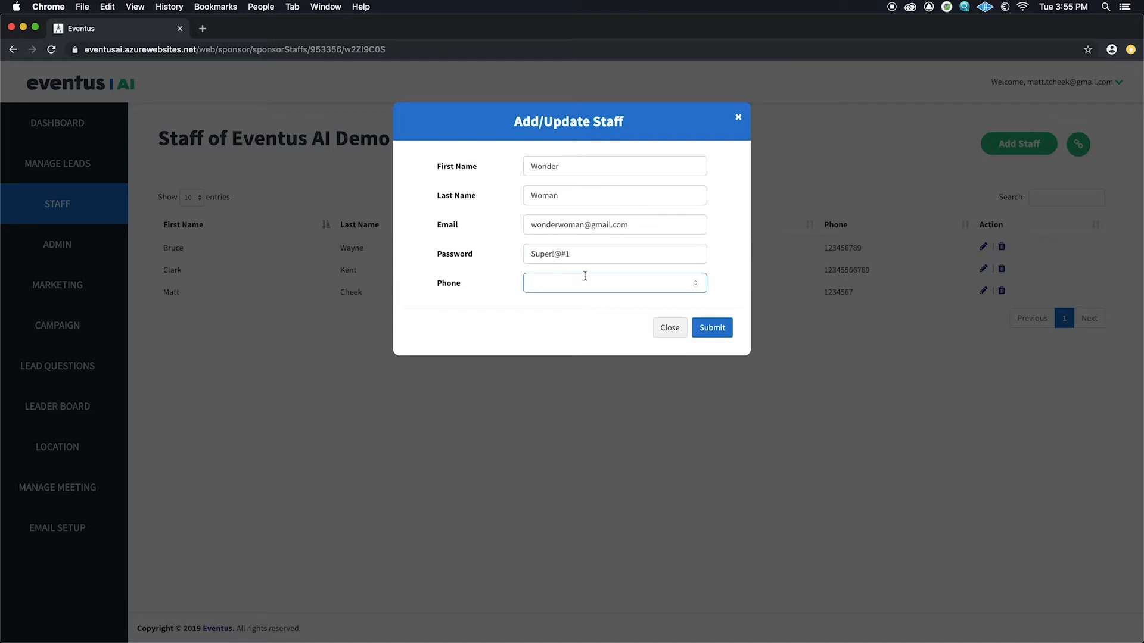
type("123456789")
left_click(708, 332)
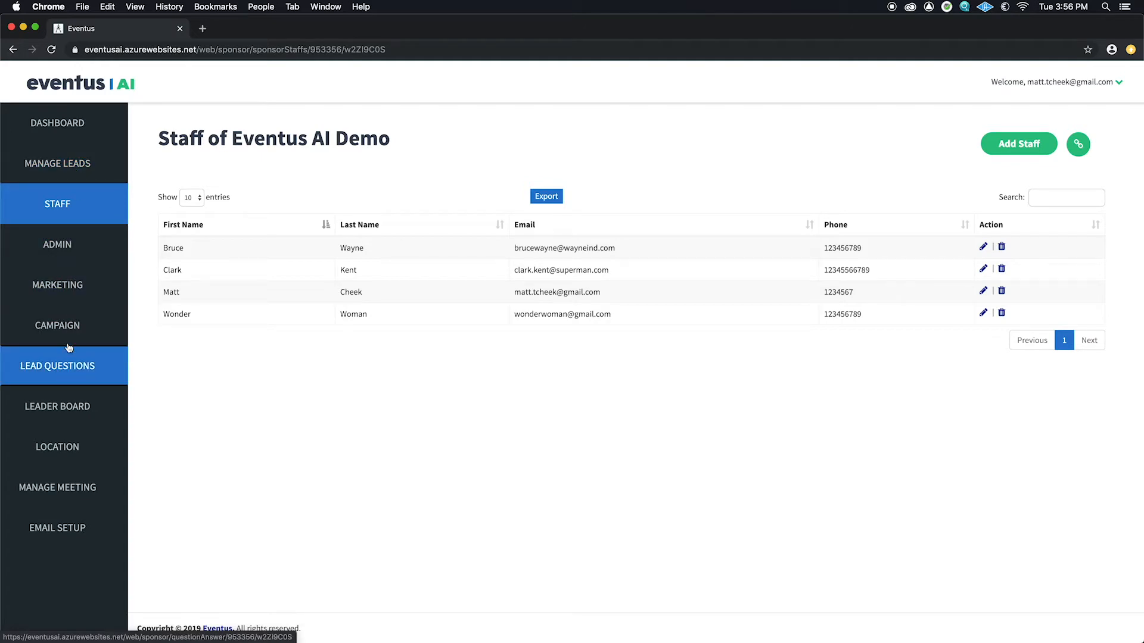
Step: Start creating a new marketing collateral named 'Whitepaper'
left_click(79, 299)
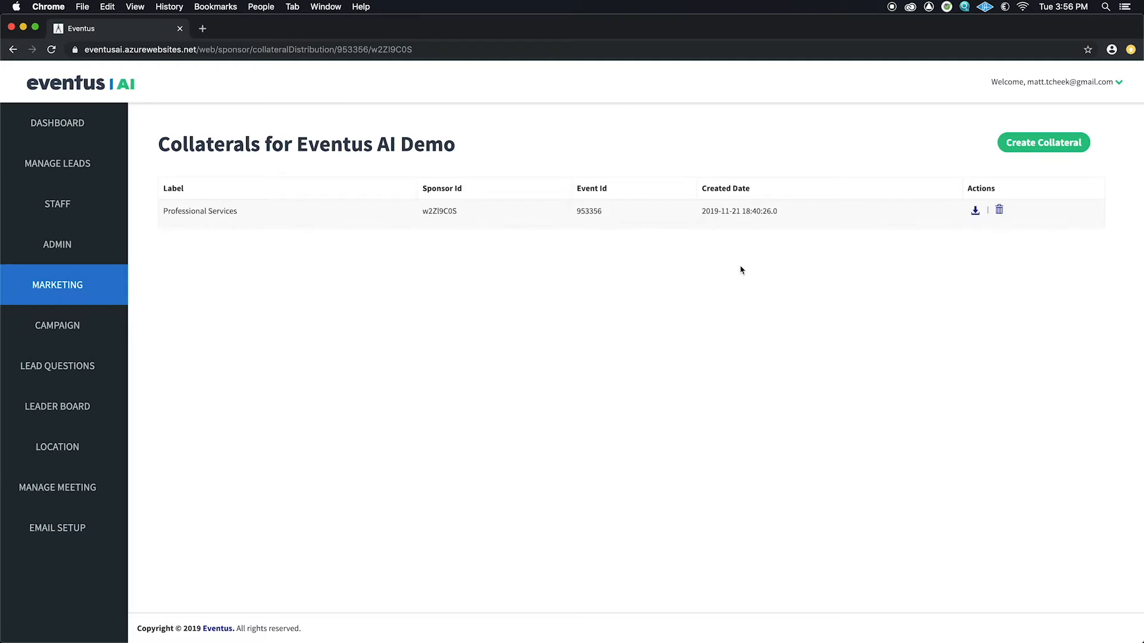
left_click(1027, 147)
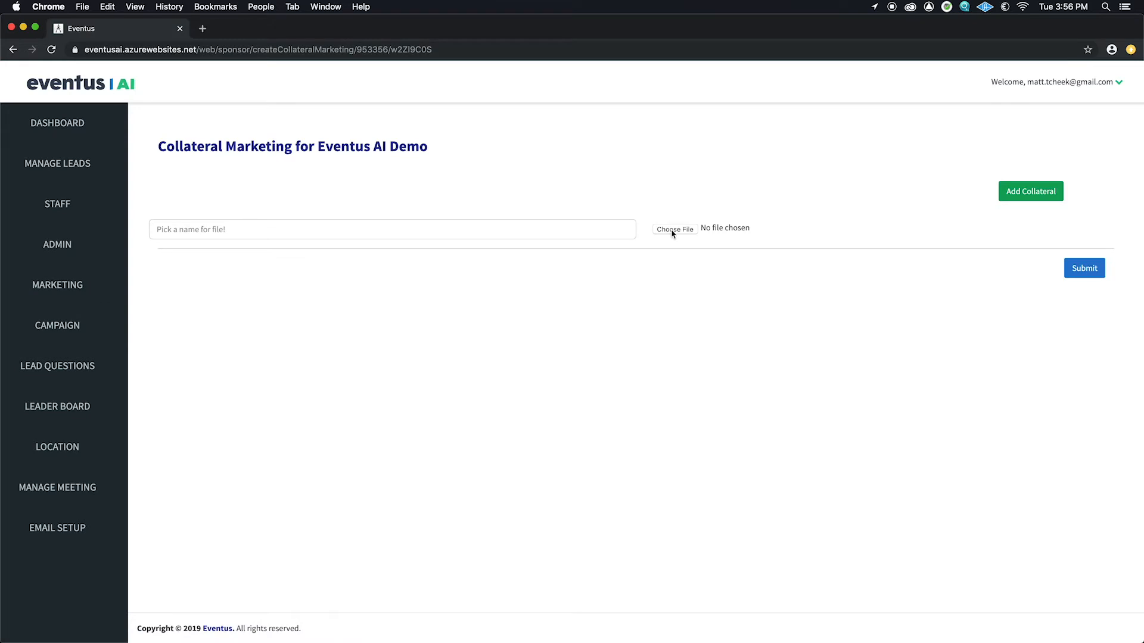
left_click(323, 230)
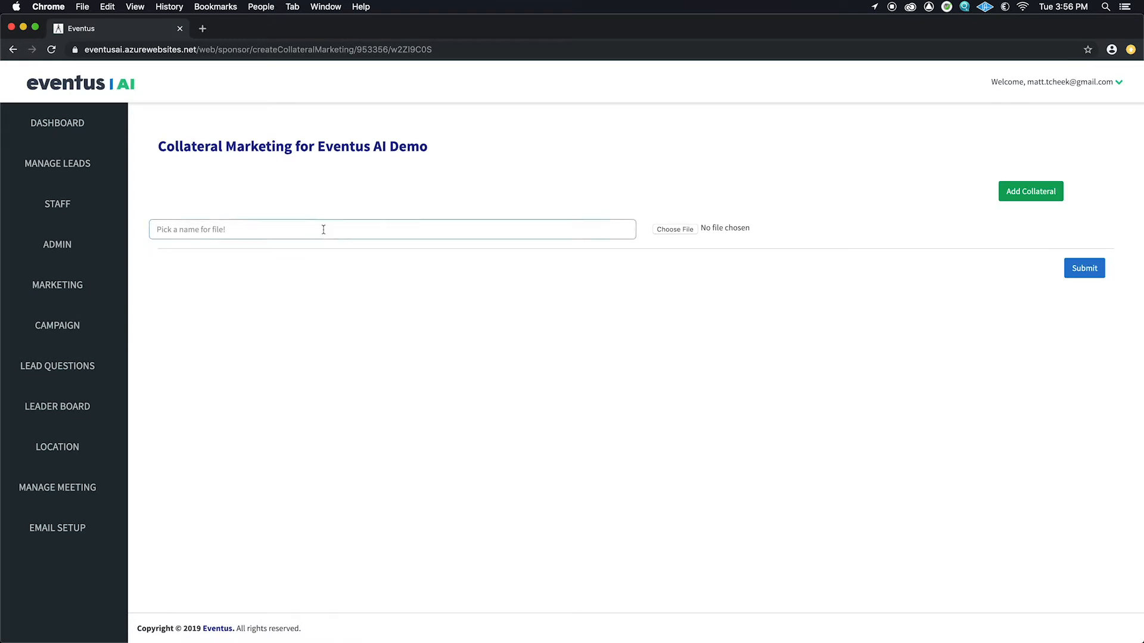
type("Whitepaper")
Step: Abandon the new collateral and highlight the Professional Services entry in the list
left_click(13, 51)
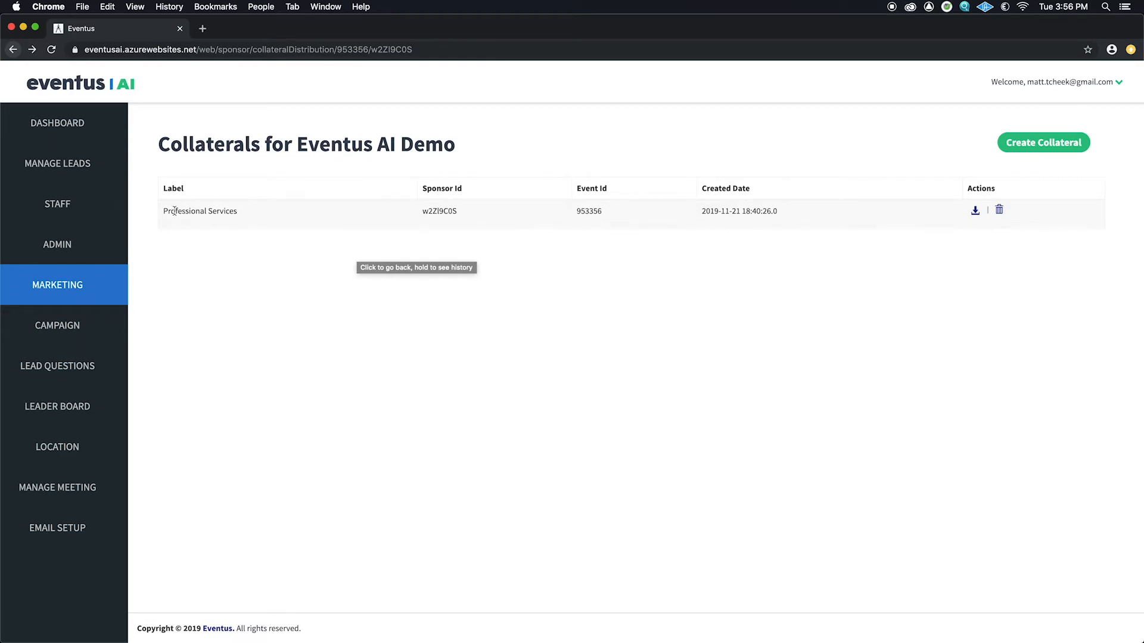
left_click_drag(164, 211, 238, 212)
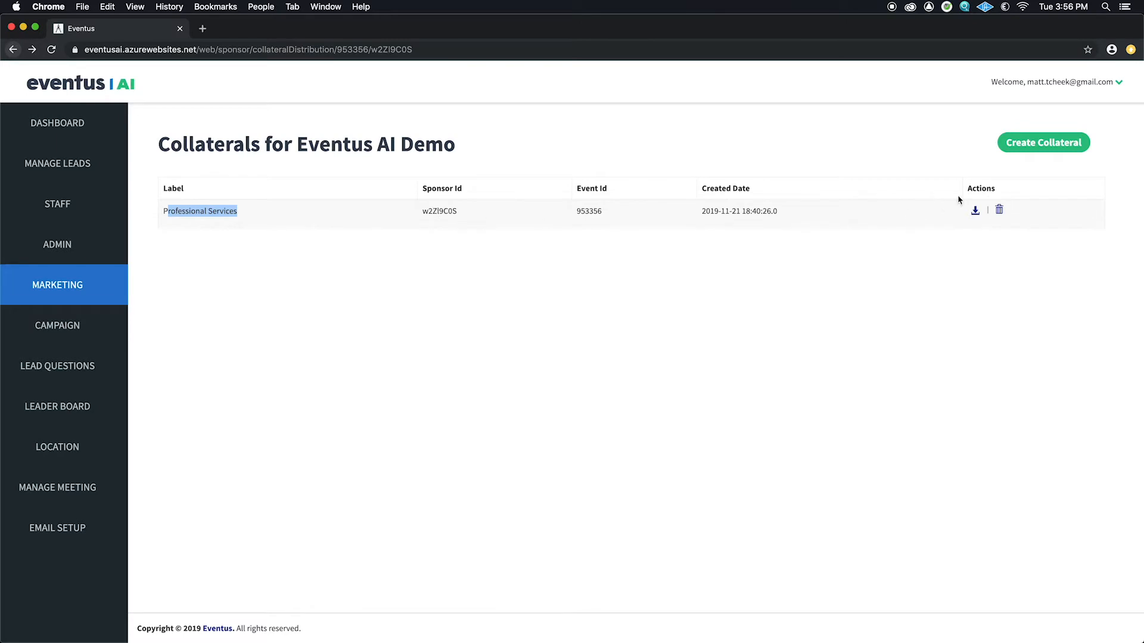
left_click(240, 216)
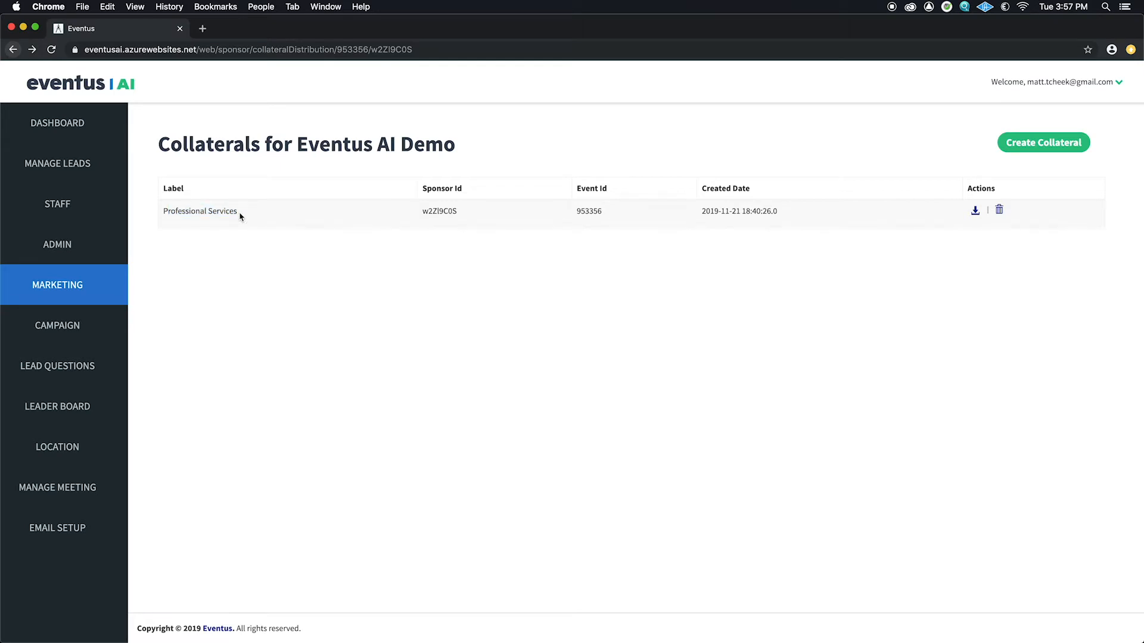
left_click(78, 530)
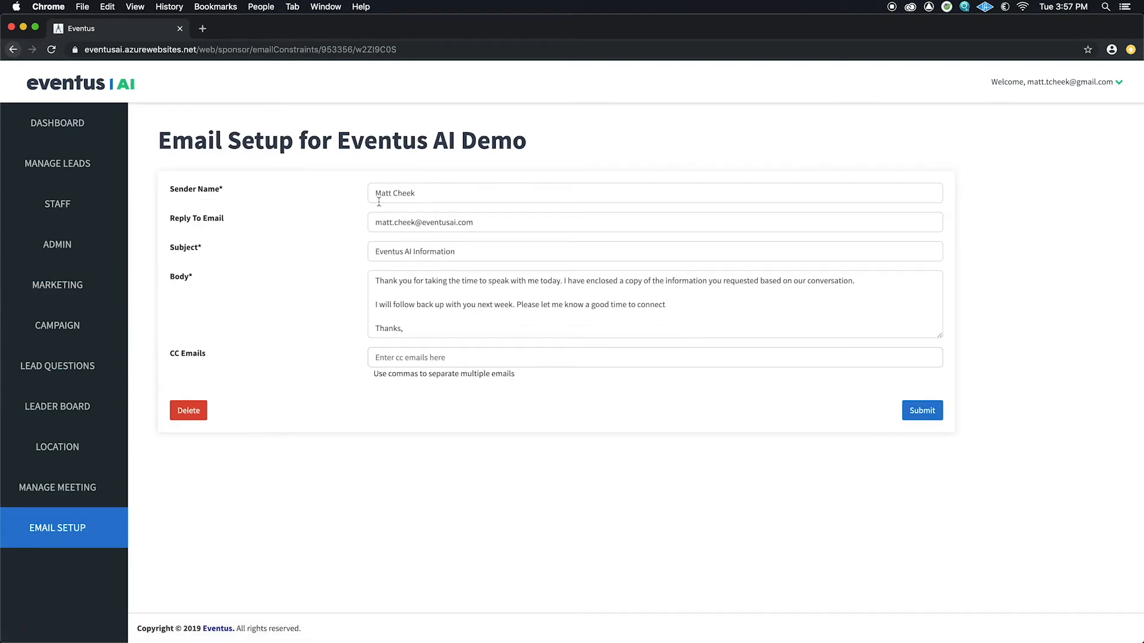
left_click_drag(376, 222, 470, 222)
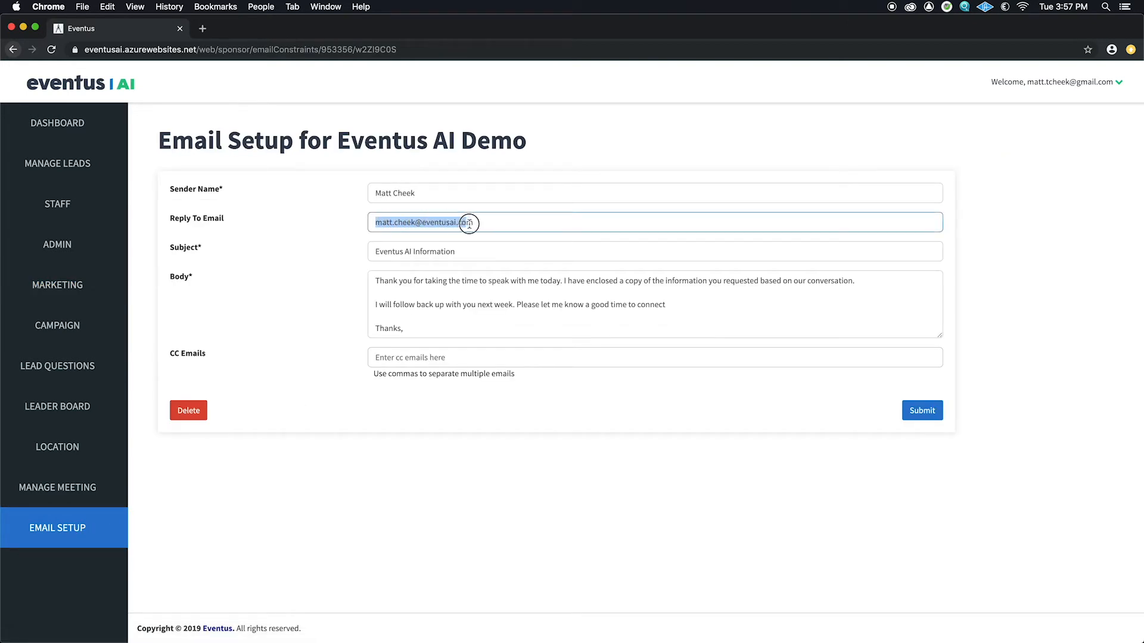
left_click_drag(378, 254, 459, 254)
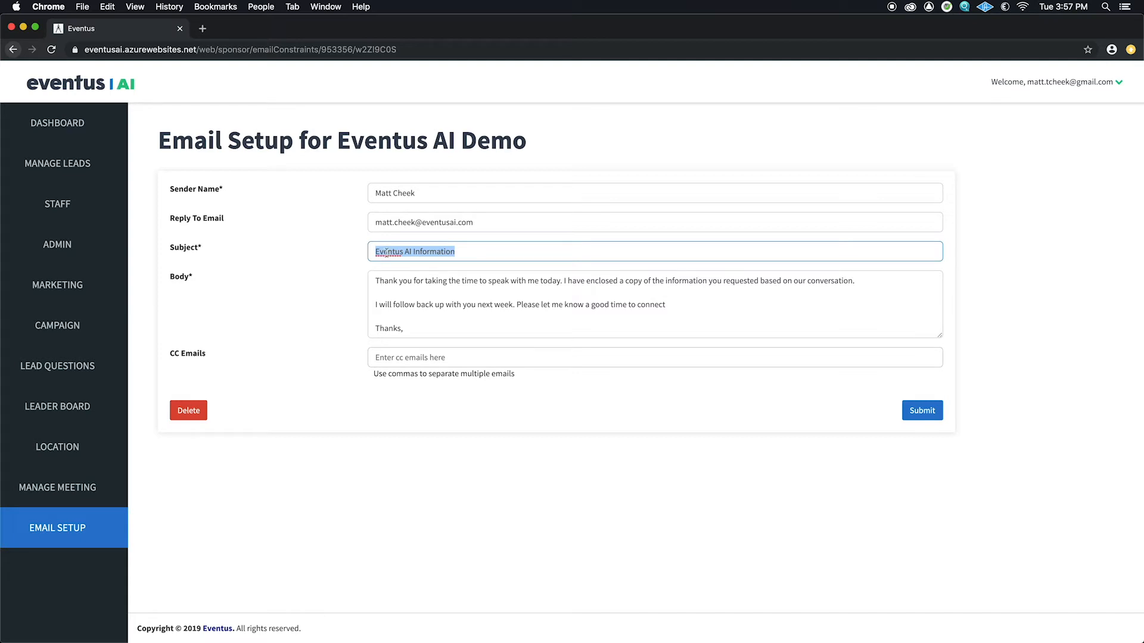
left_click(379, 356)
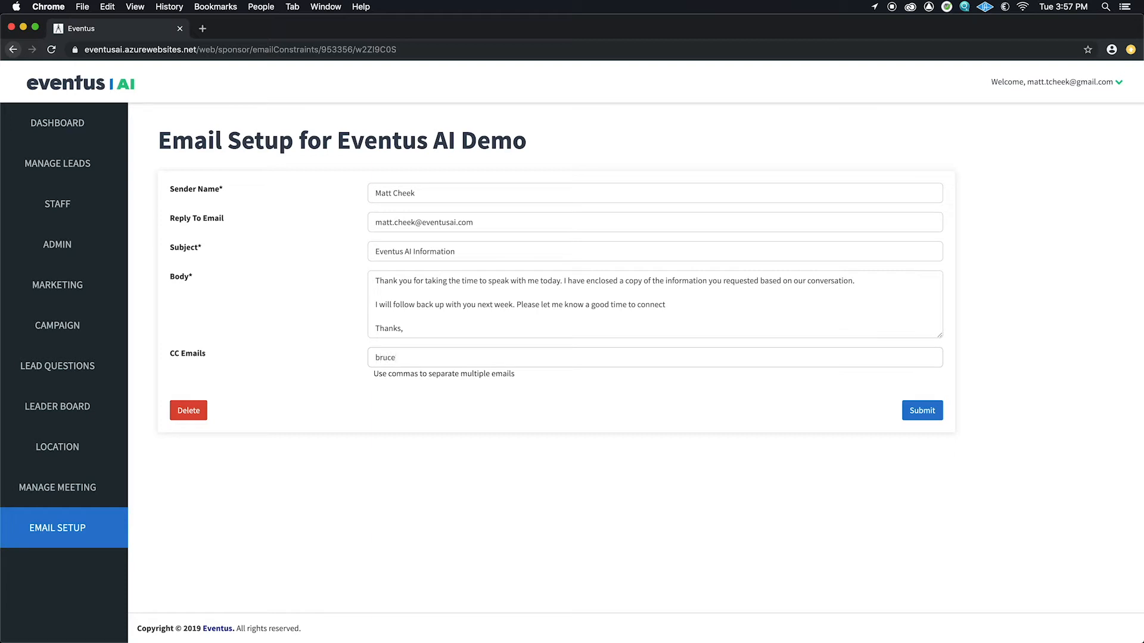
left_click(499, 376)
left_click(933, 414)
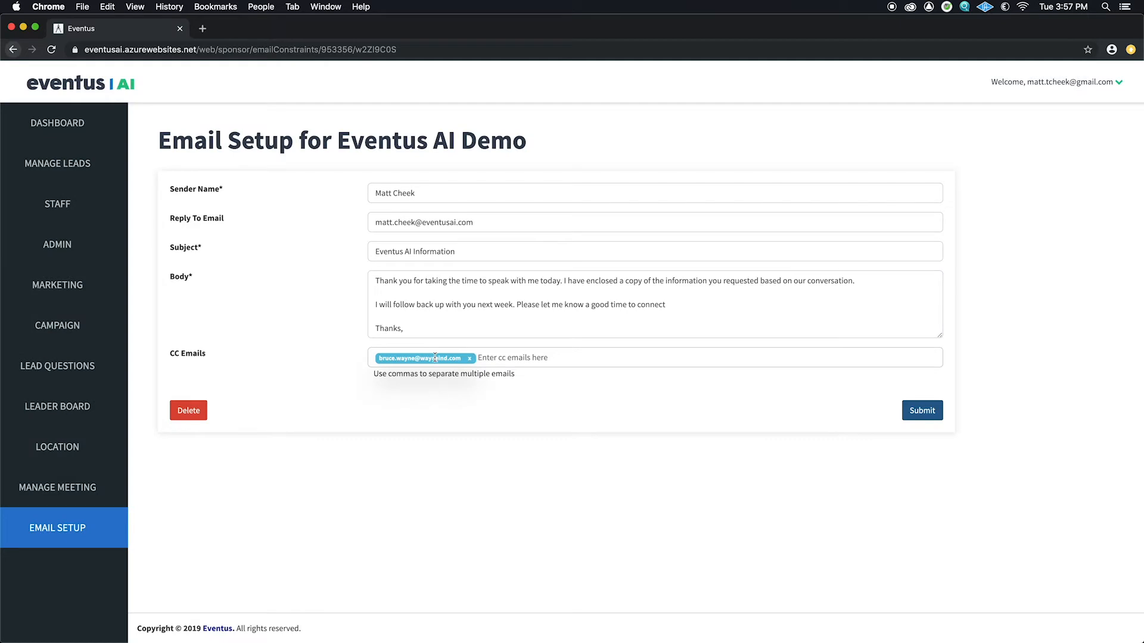
left_click(475, 359)
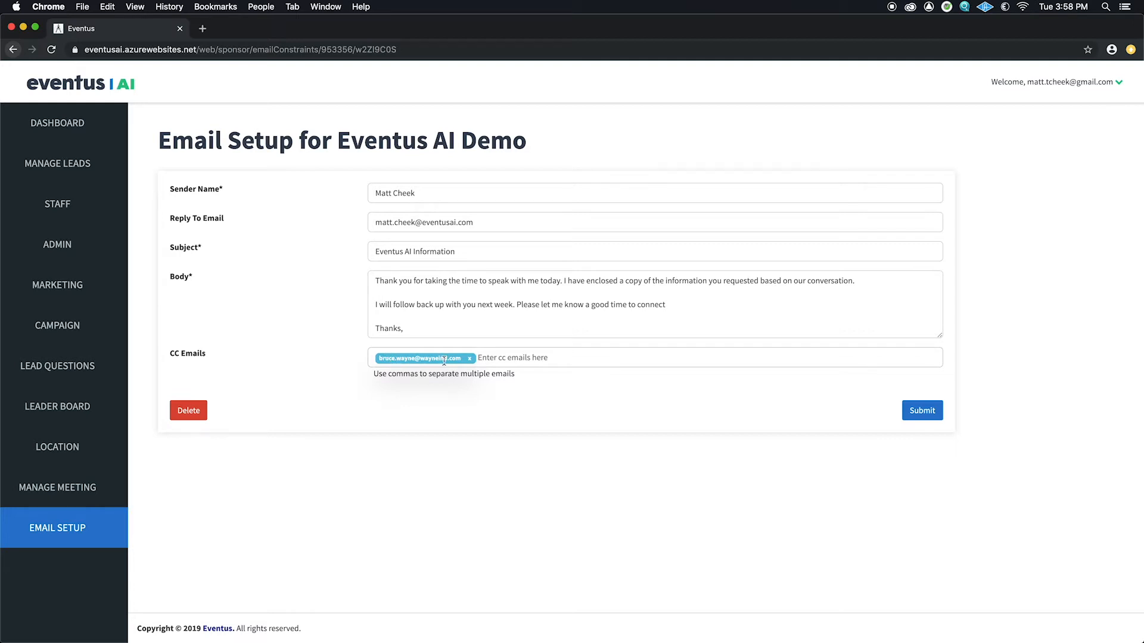
left_click(470, 358)
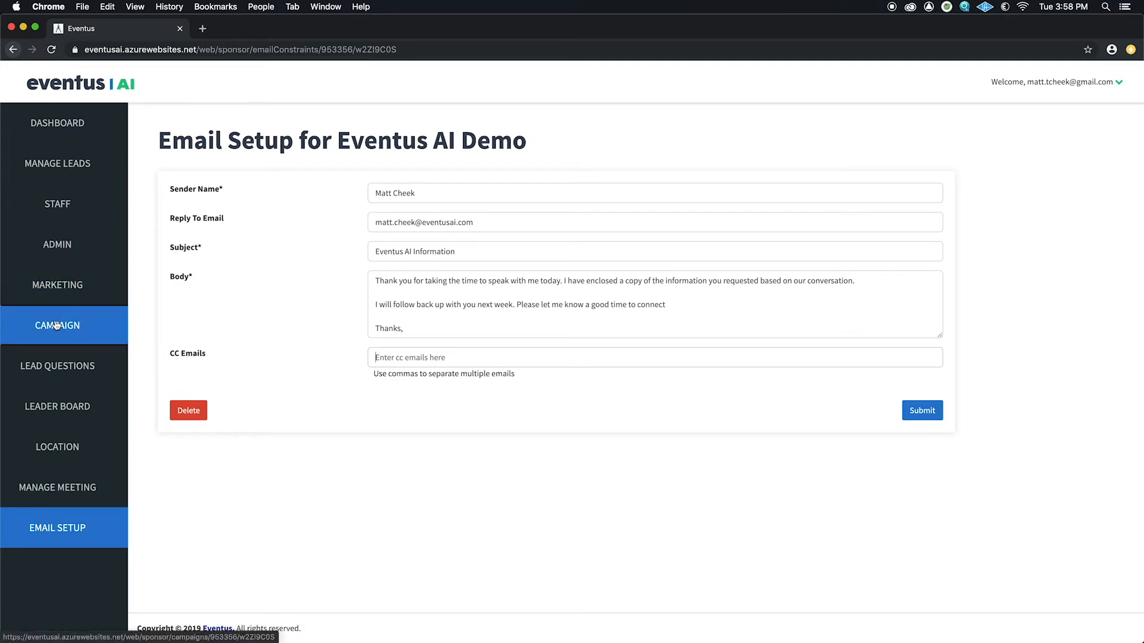
Step: Tour the collaterals and campaign pages, glance at Marketo and Sales Force setups, then open Lead Questions
left_click(68, 300)
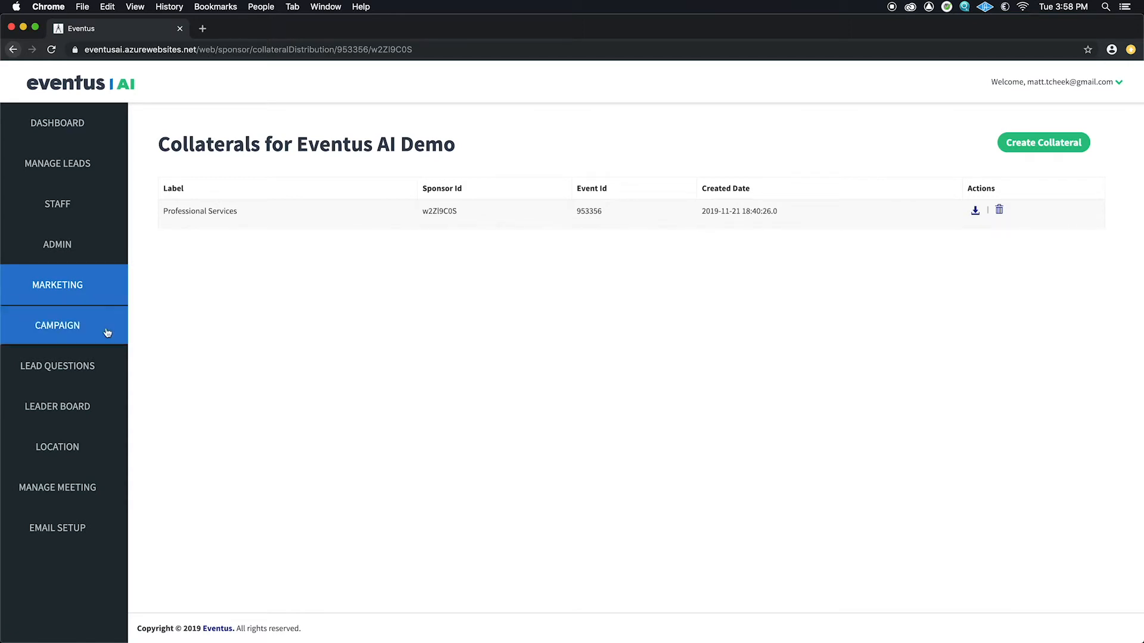
left_click(62, 332)
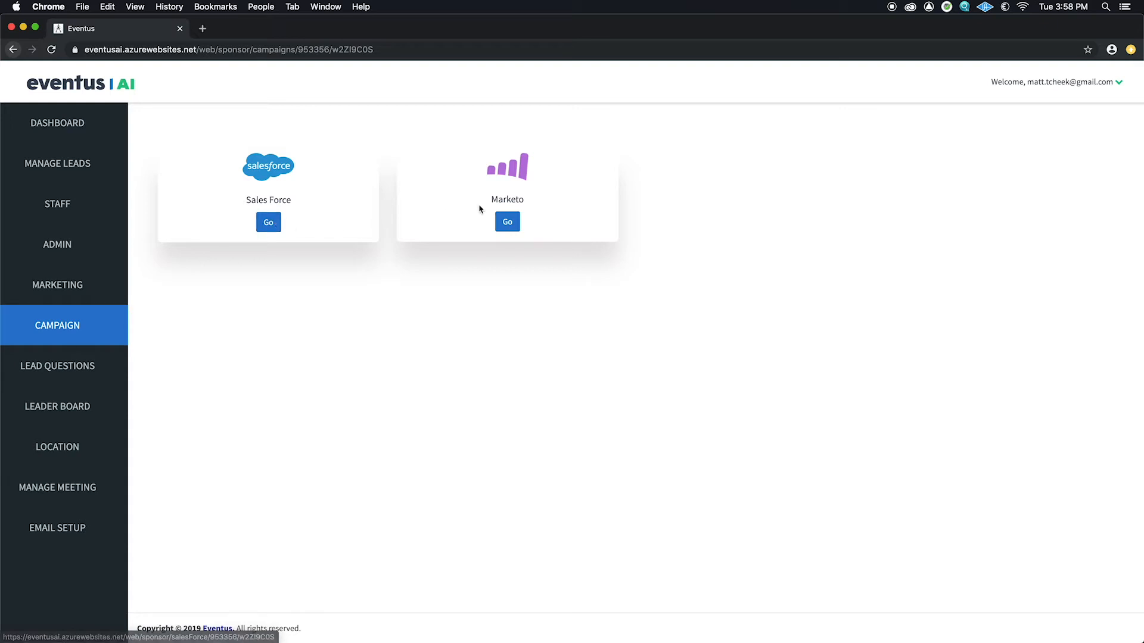
left_click(504, 221)
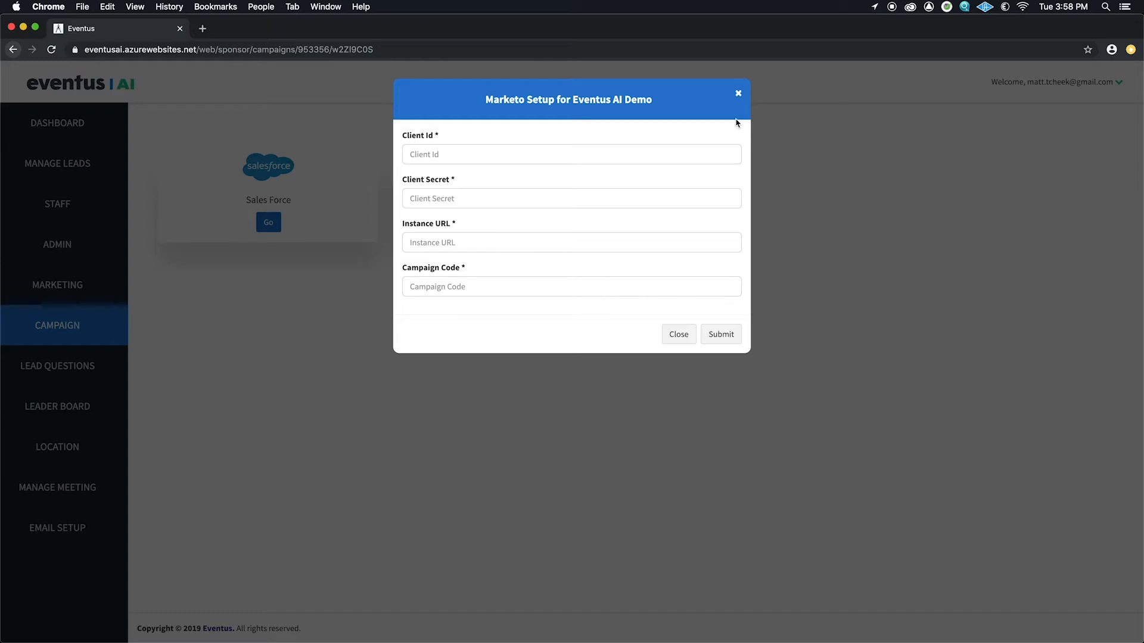
left_click(738, 94)
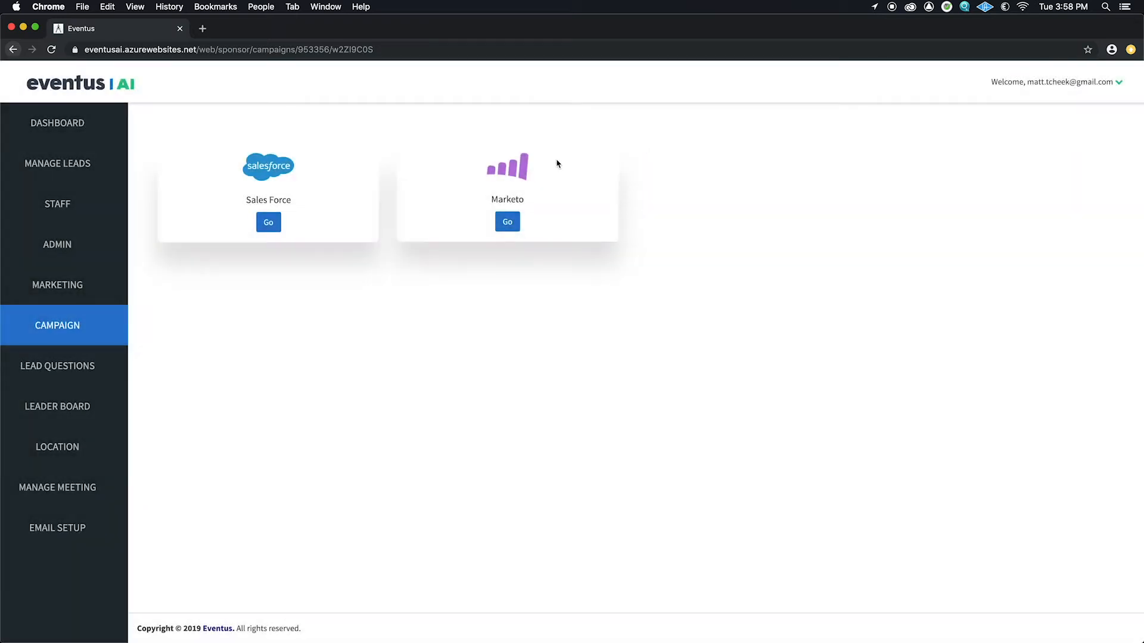
left_click(270, 224)
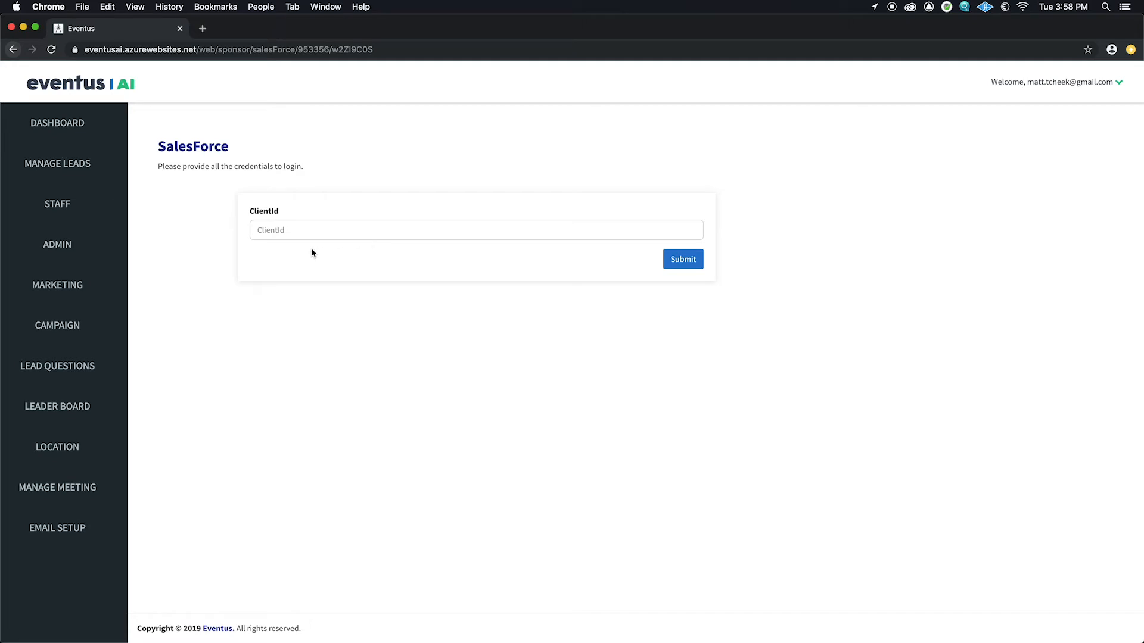
left_click(50, 373)
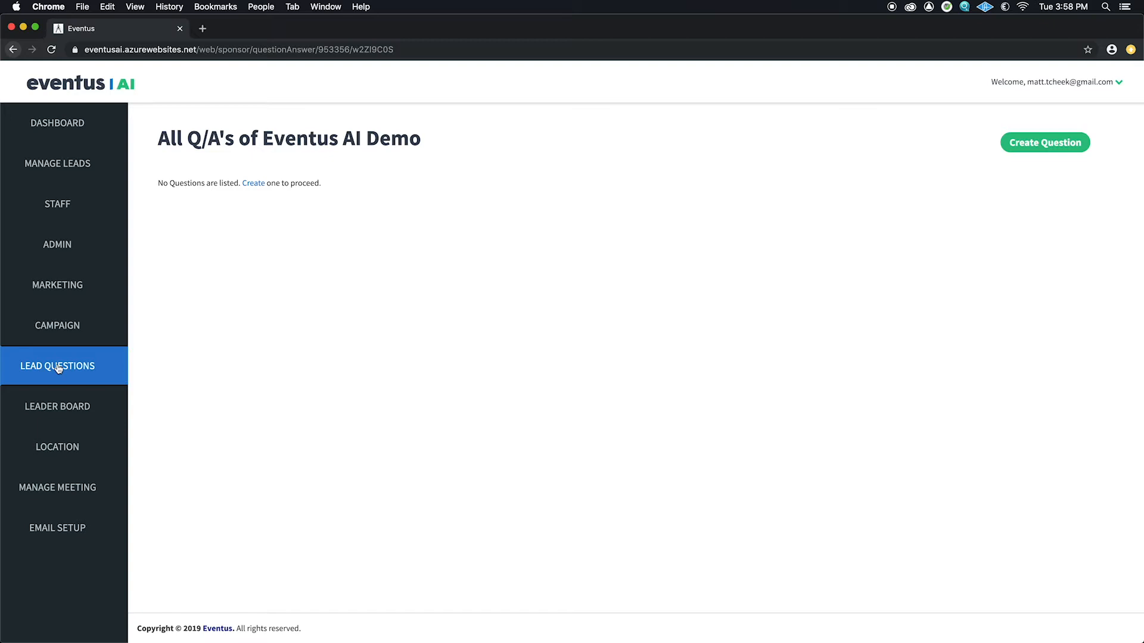
Step: Start a Single Select question 'Are you interested in speaking with a sales person?'
left_click(1044, 145)
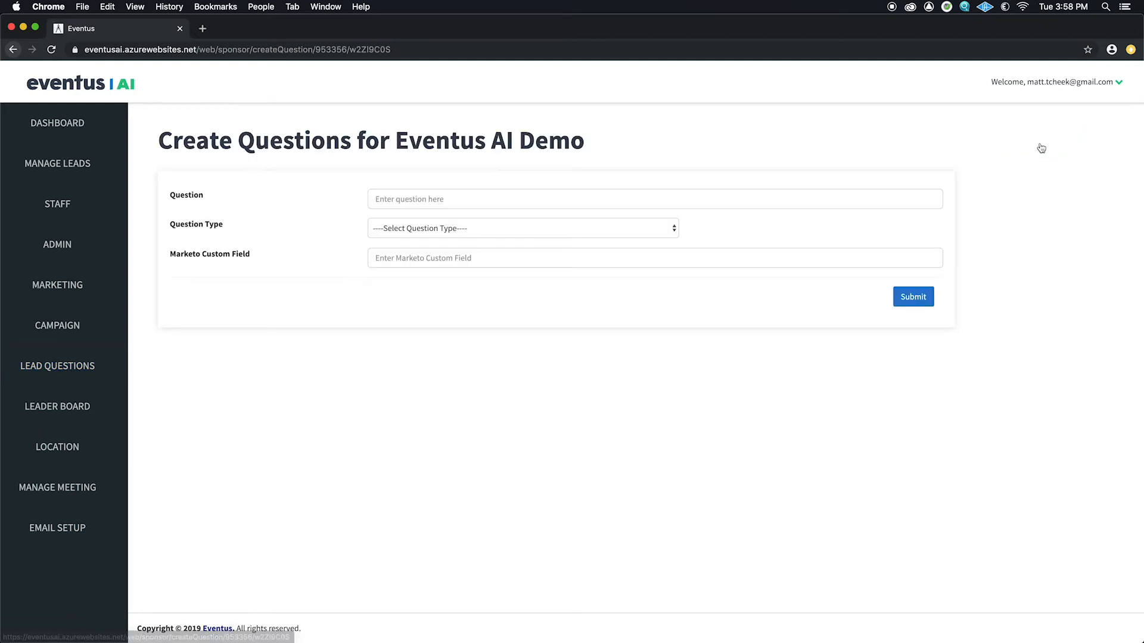
left_click(647, 198)
type("Are you intree")
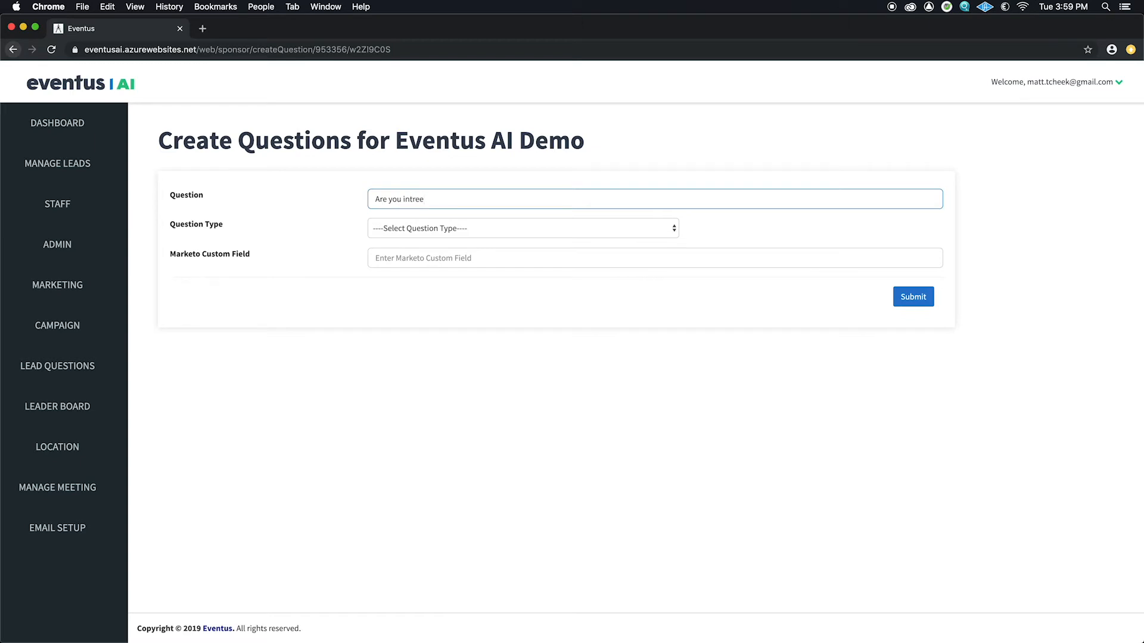
key("BackSpace")
type("erested in speaking with a sales person?")
left_click(664, 229)
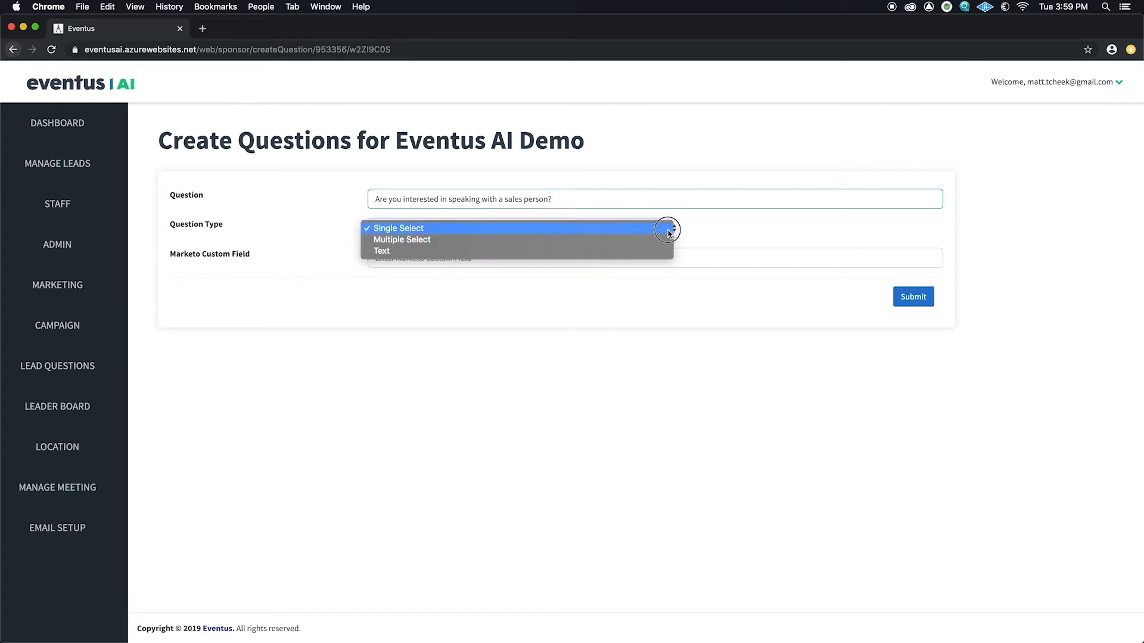
left_click(657, 231)
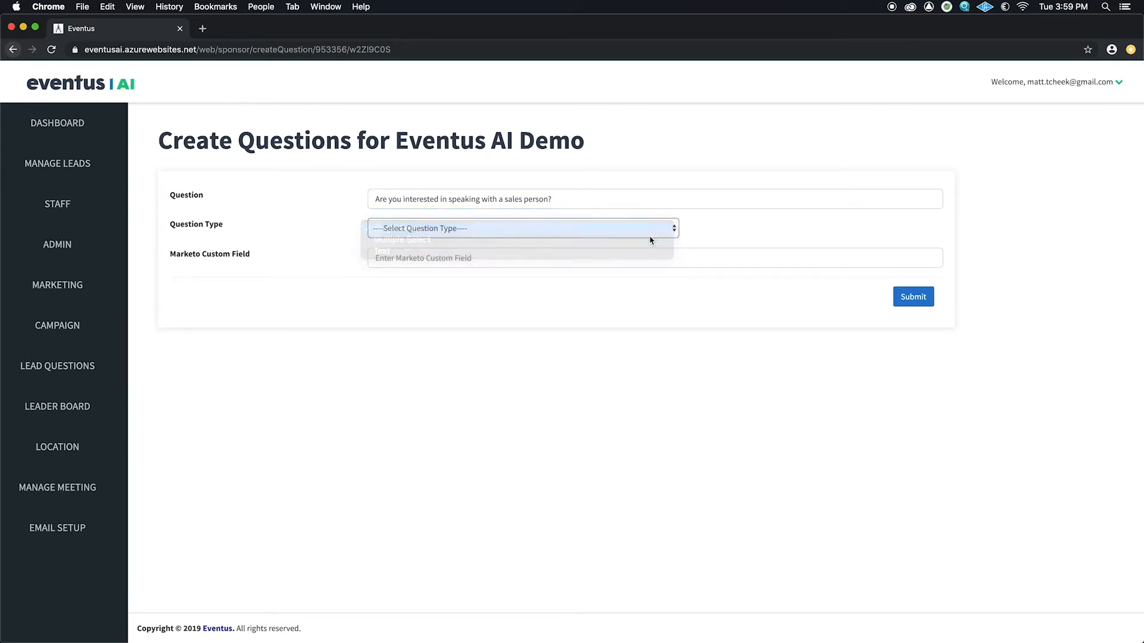
Step: Add the answer Yes with weight 5
left_click(703, 234)
left_click(551, 270)
type("Yes")
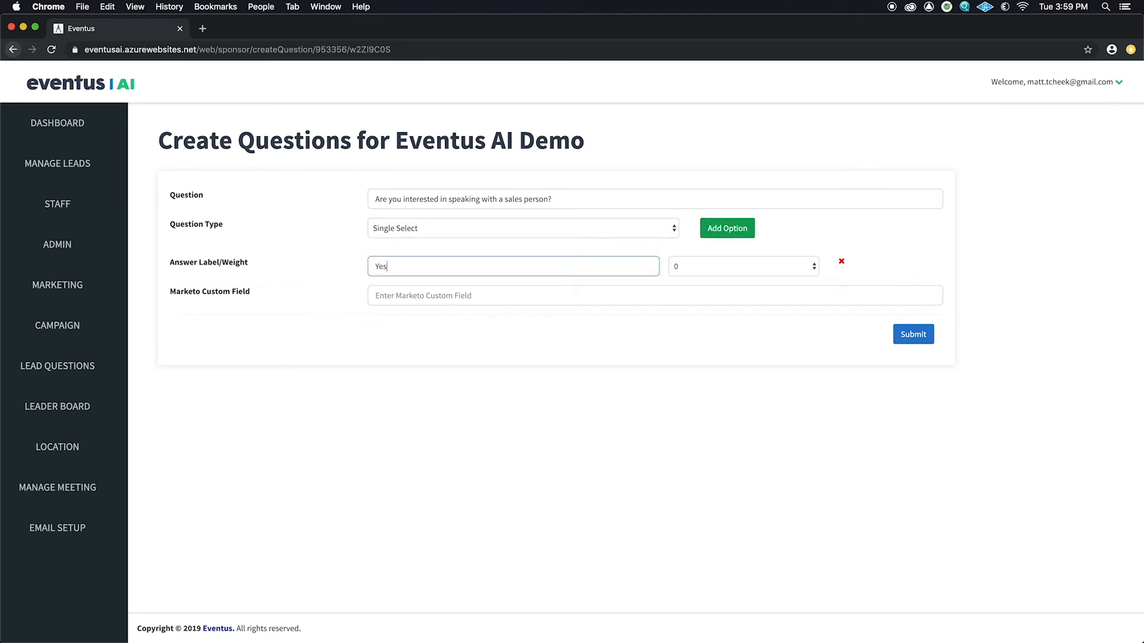
left_click(810, 271)
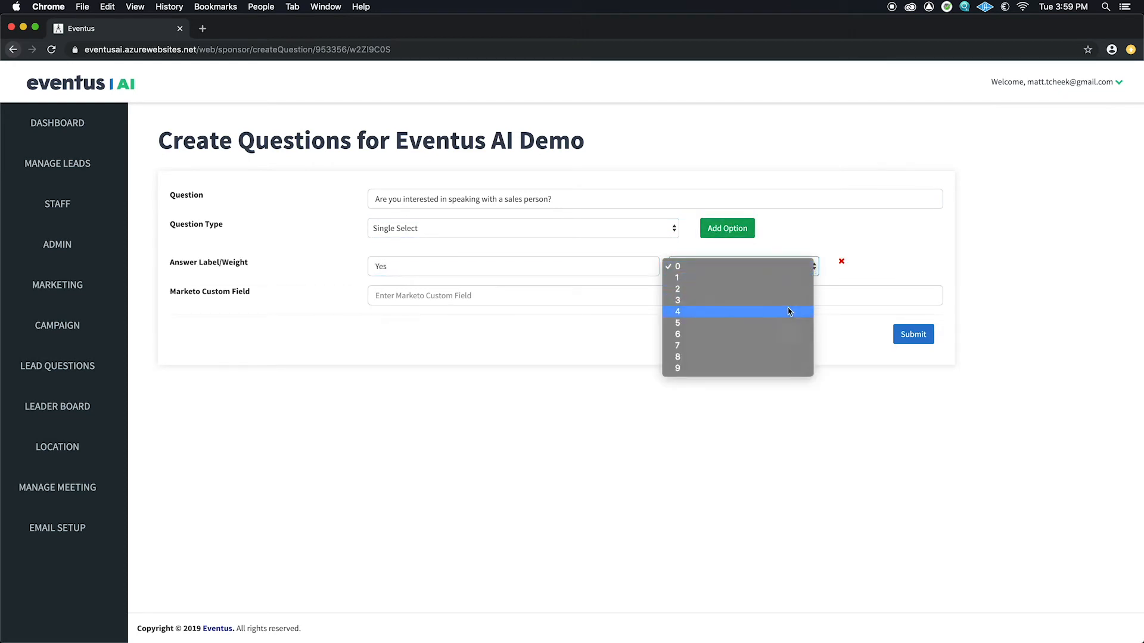
left_click(781, 322)
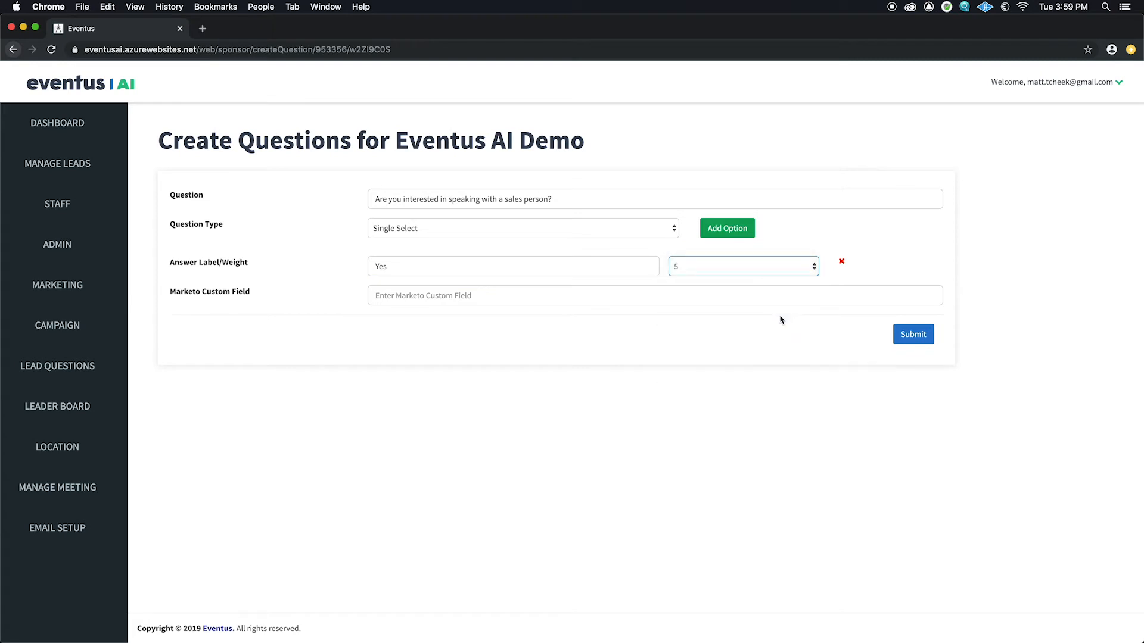
Step: Add the answer No with weight 0 and save the question
left_click(728, 232)
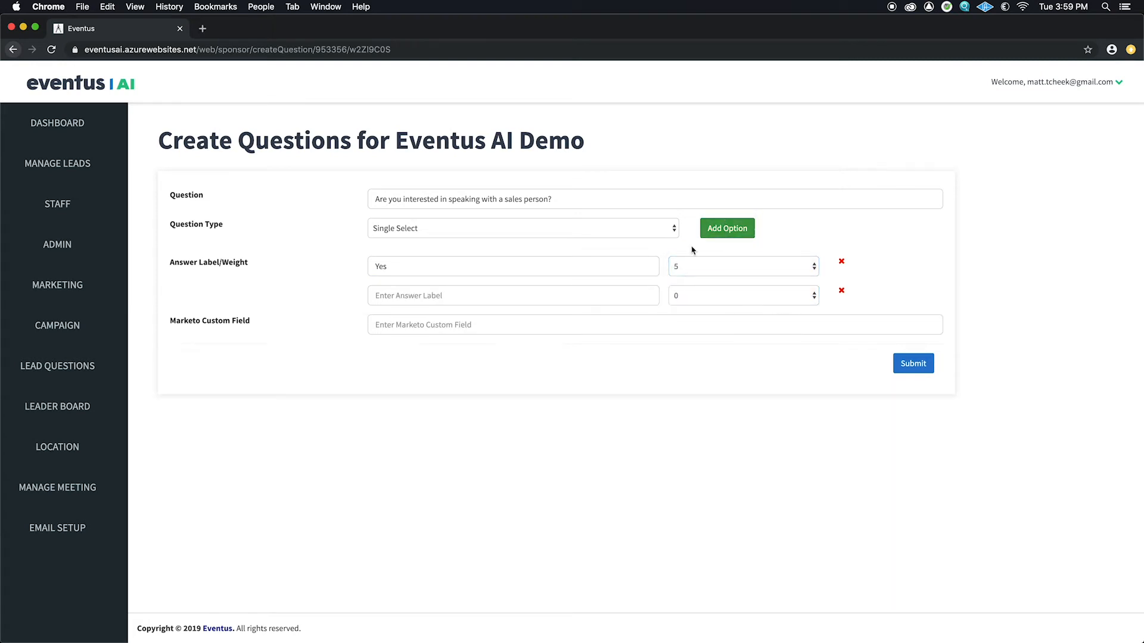
left_click(546, 295)
type("No")
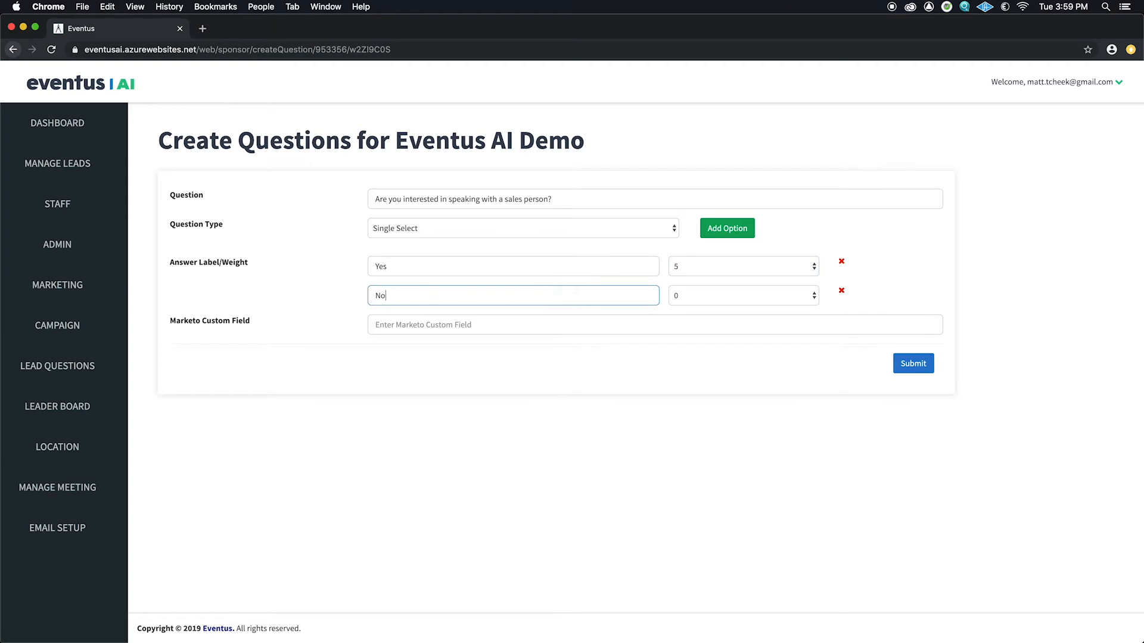
left_click(813, 297)
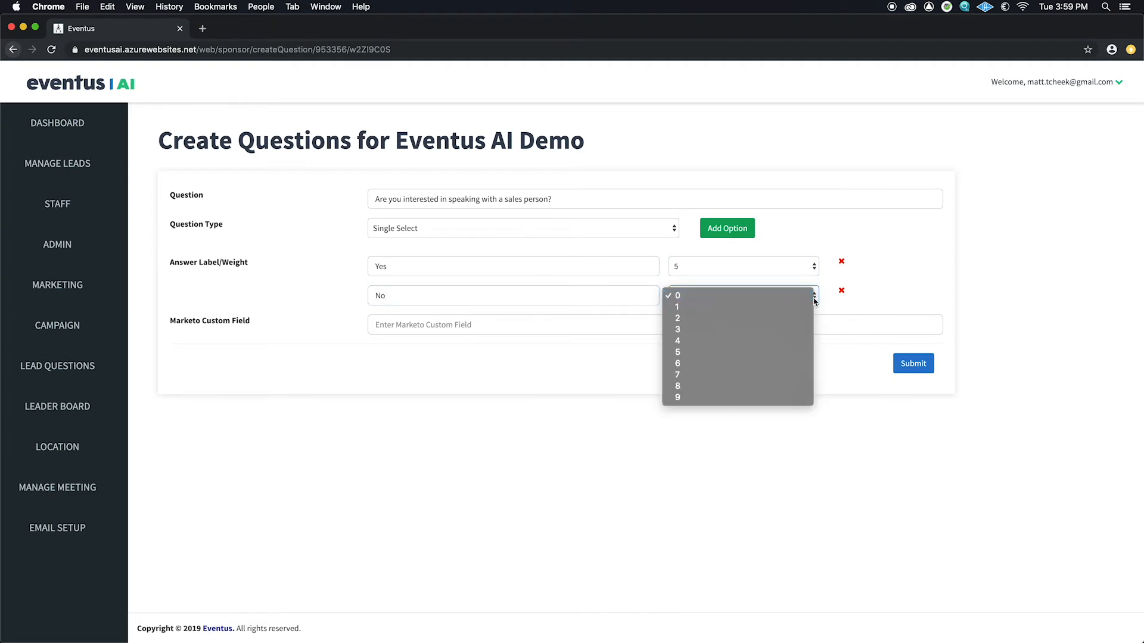
left_click(811, 297)
left_click(797, 297)
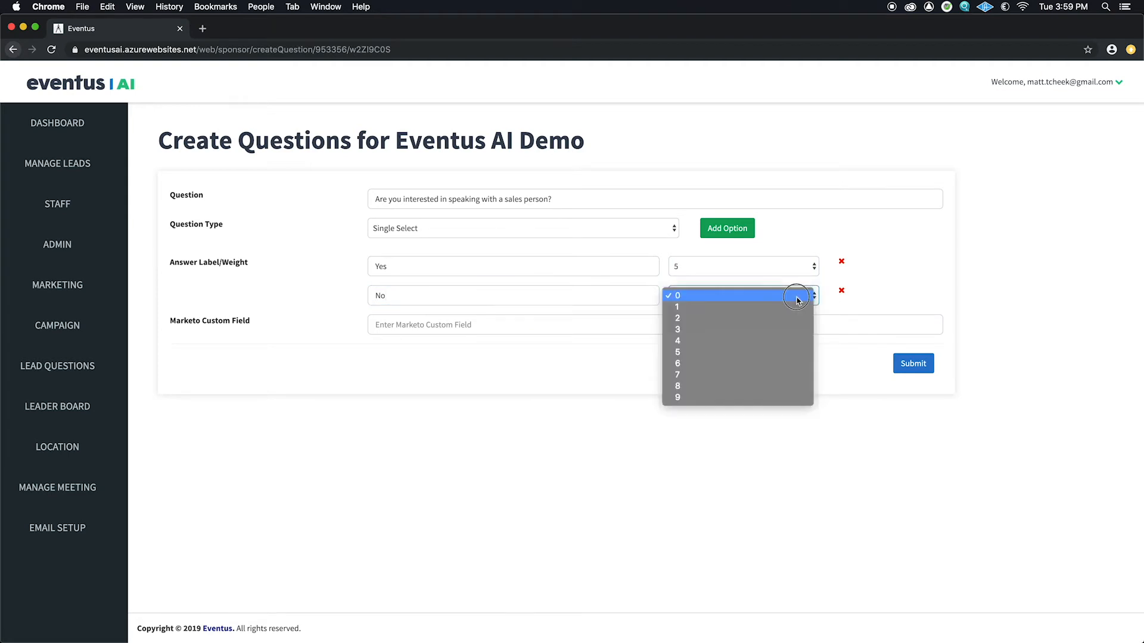
left_click(879, 291)
left_click(911, 363)
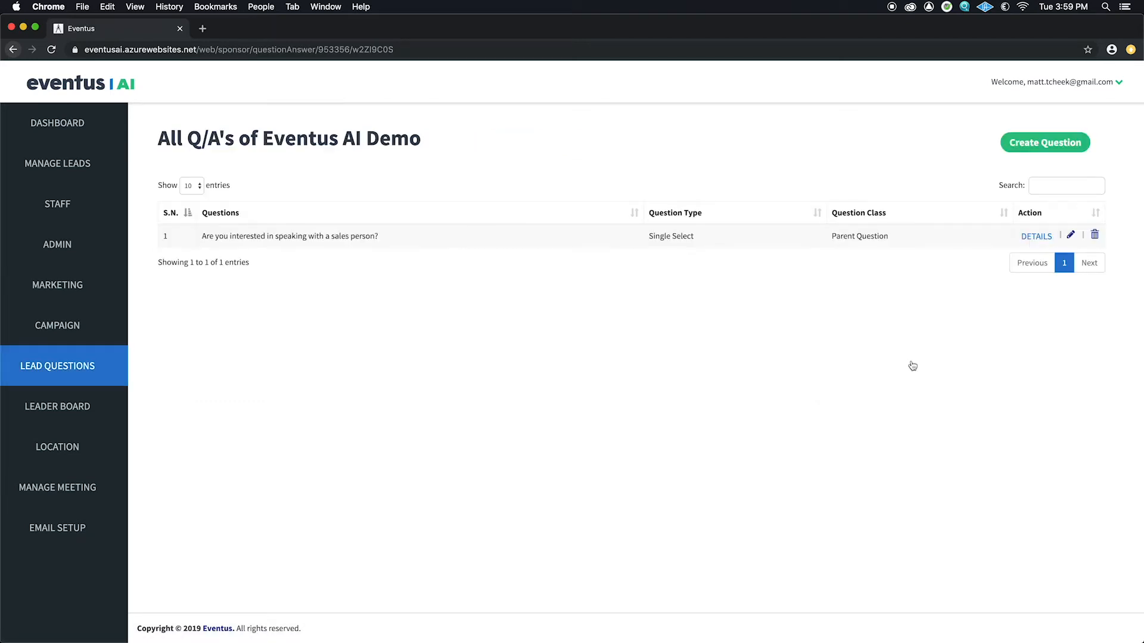
Step: Start a Single Select question 'Do you have time for a meeting today?'
left_click(1032, 150)
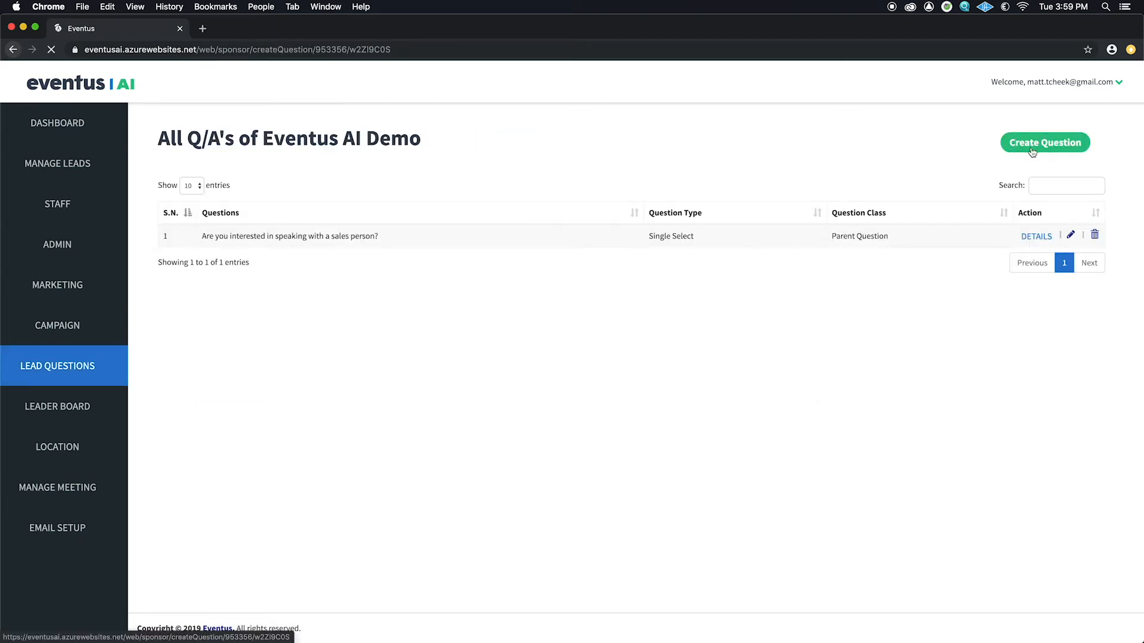
left_click(577, 199)
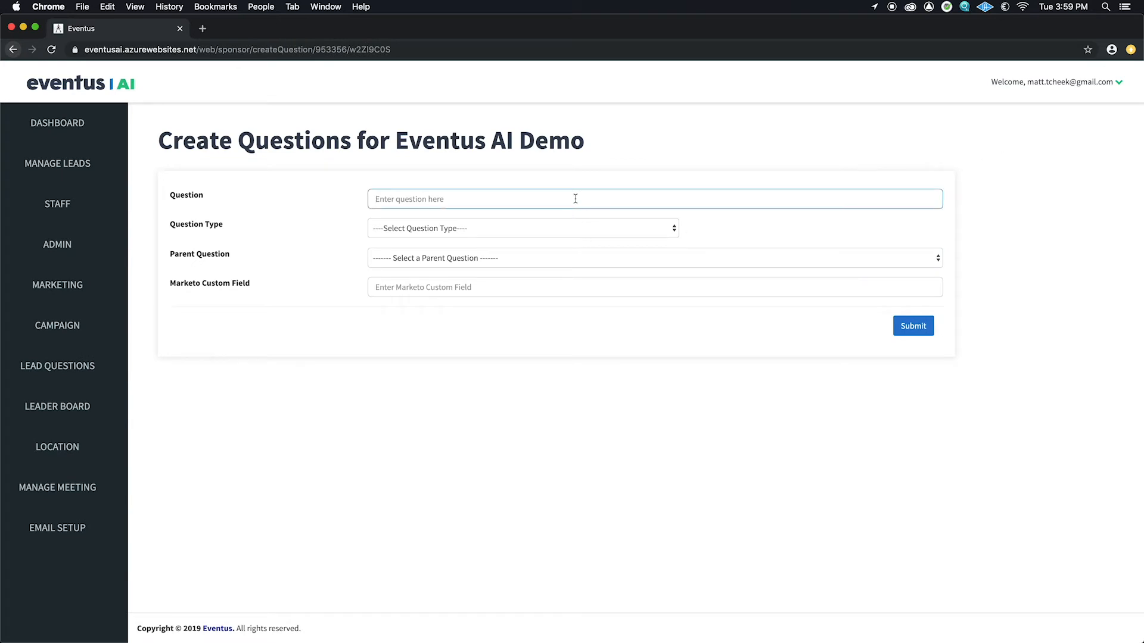
type("Do you have ")
type("time for a mee")
type("rtin")
type("ing today?")
left_click(673, 229)
left_click(649, 229)
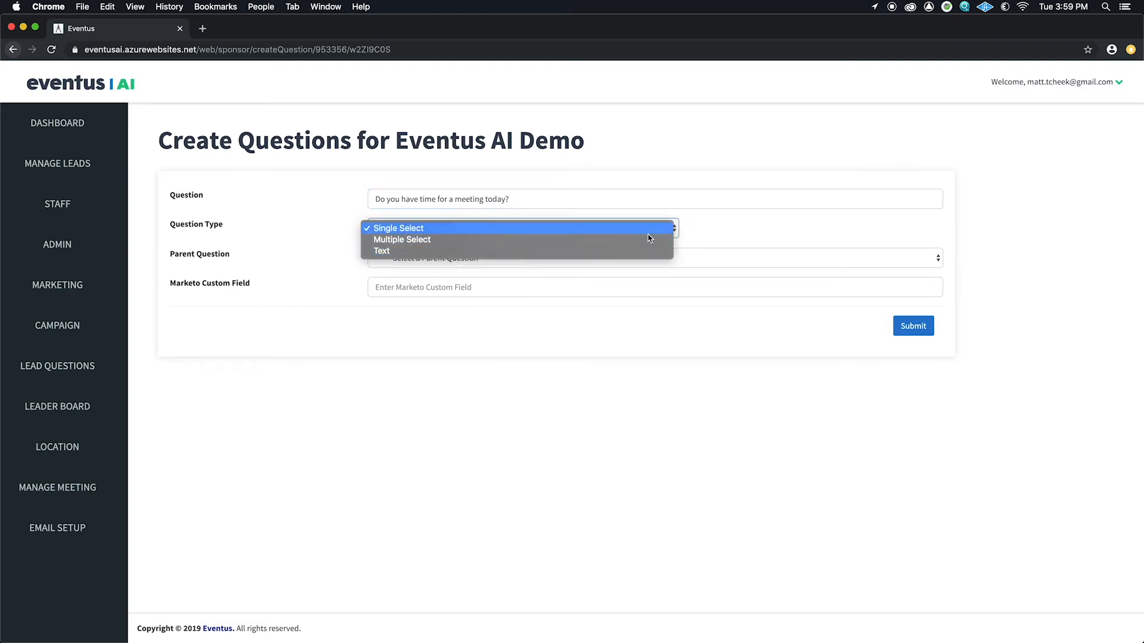
Step: Add the answer Yes with weight 5
left_click(729, 235)
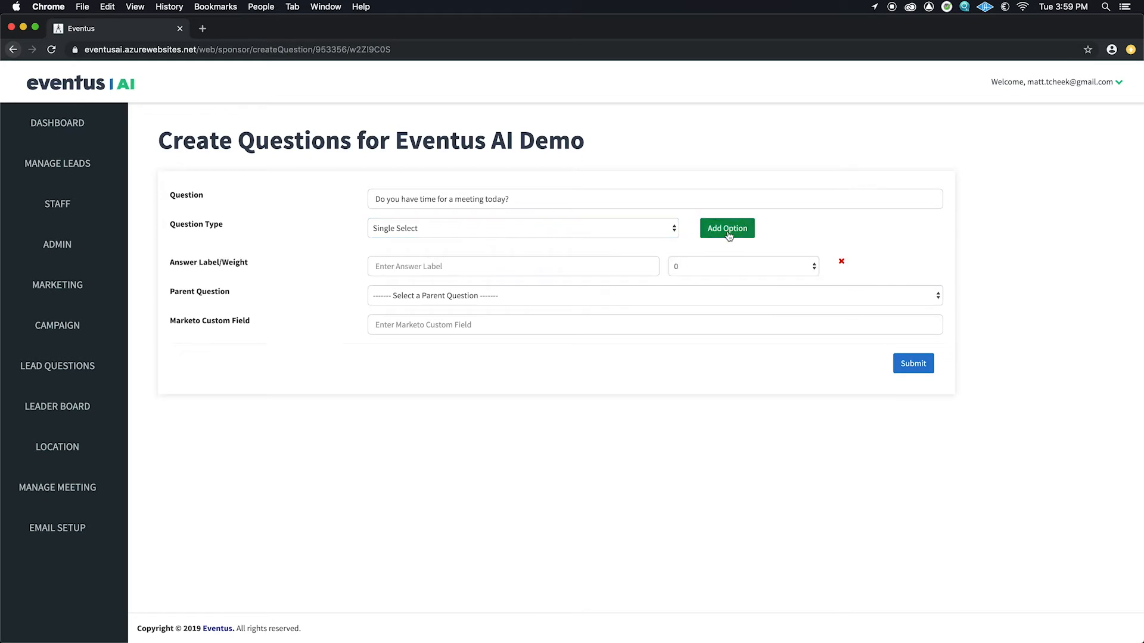
left_click(573, 271)
type("Y")
key("BackSpace")
type("Yes")
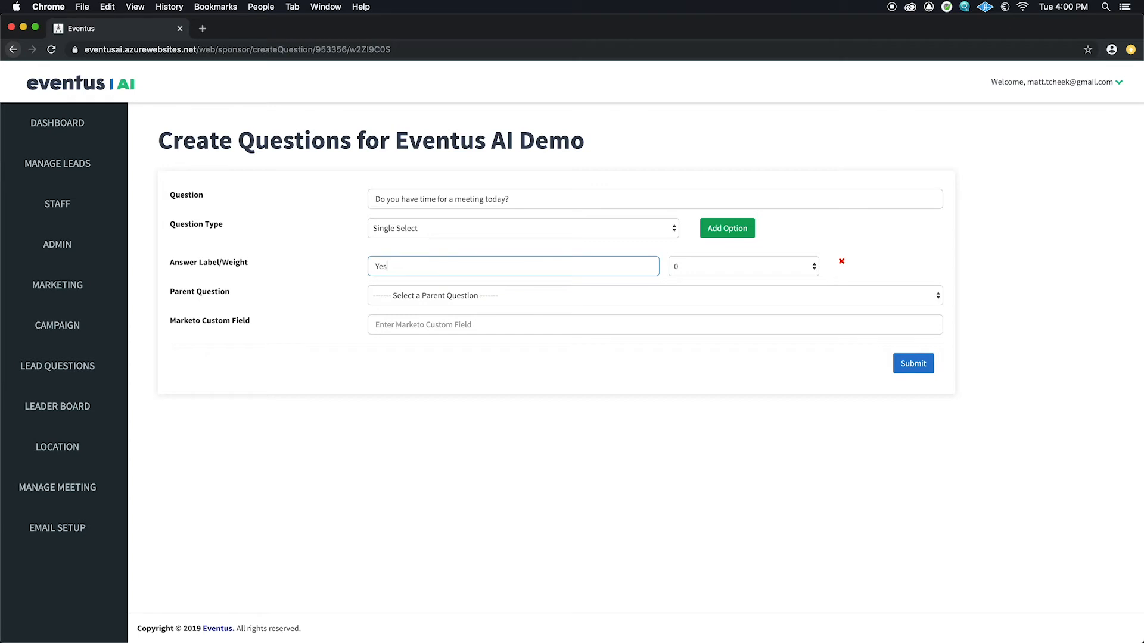
left_click(776, 267)
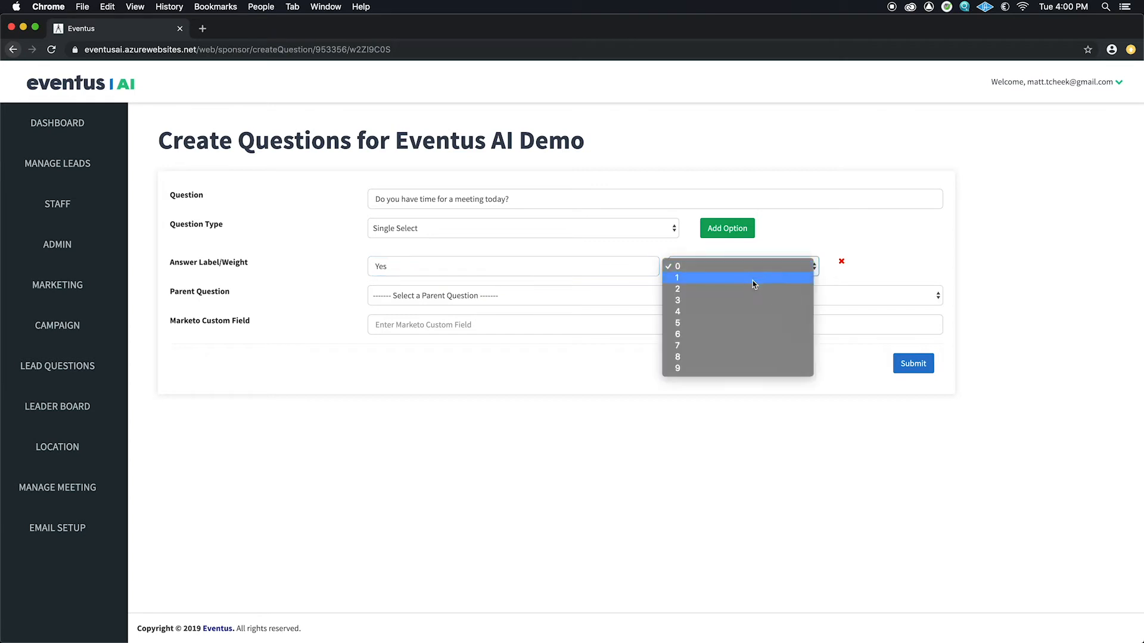
left_click(738, 323)
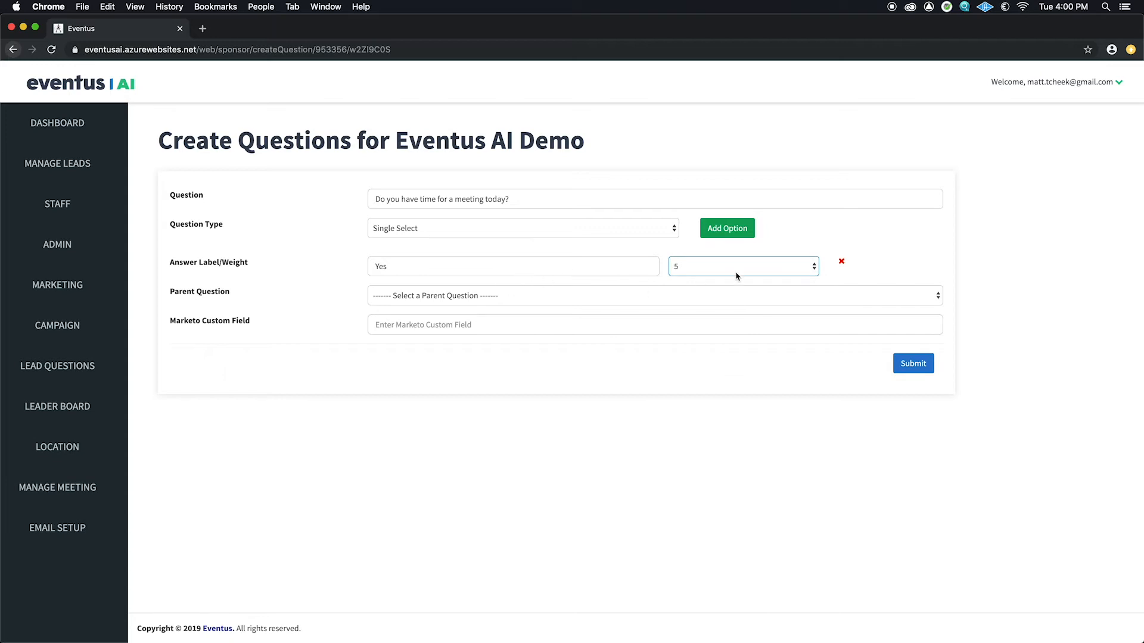
Step: Add No with weight 2, set the sales-person question as parent, and save
left_click(724, 230)
left_click(524, 298)
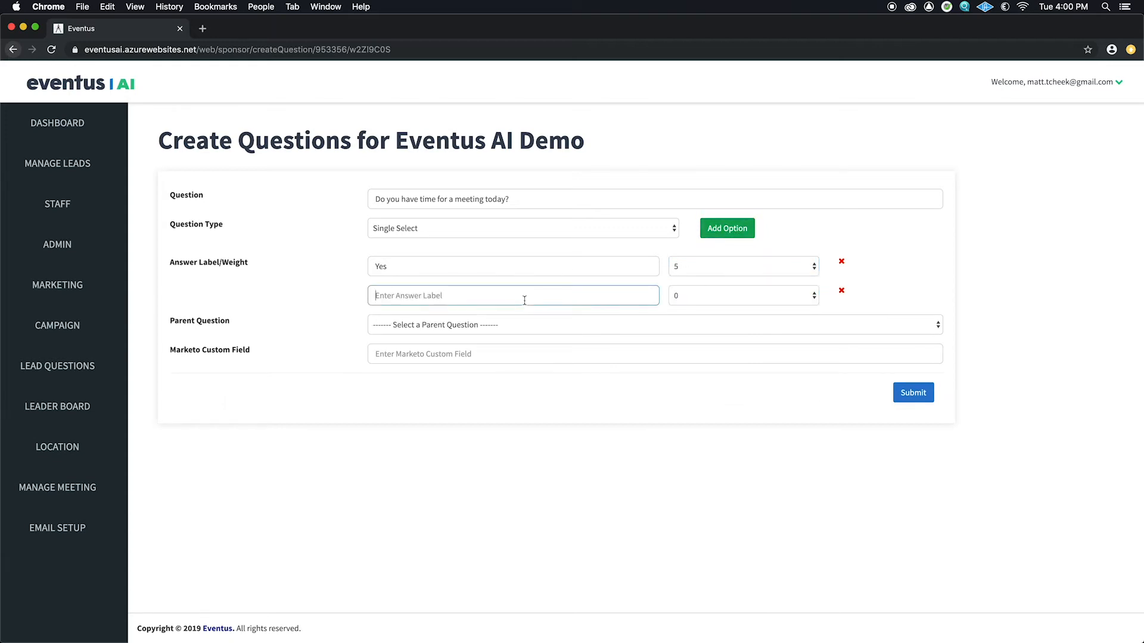
type("No")
left_click(814, 297)
left_click(802, 319)
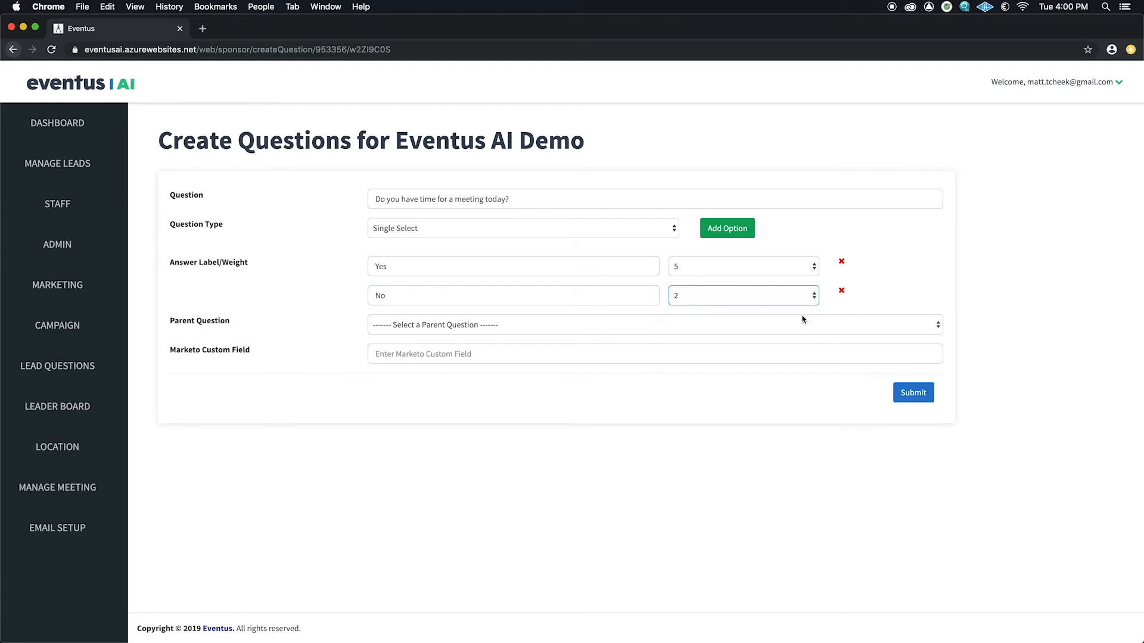
left_click(938, 326)
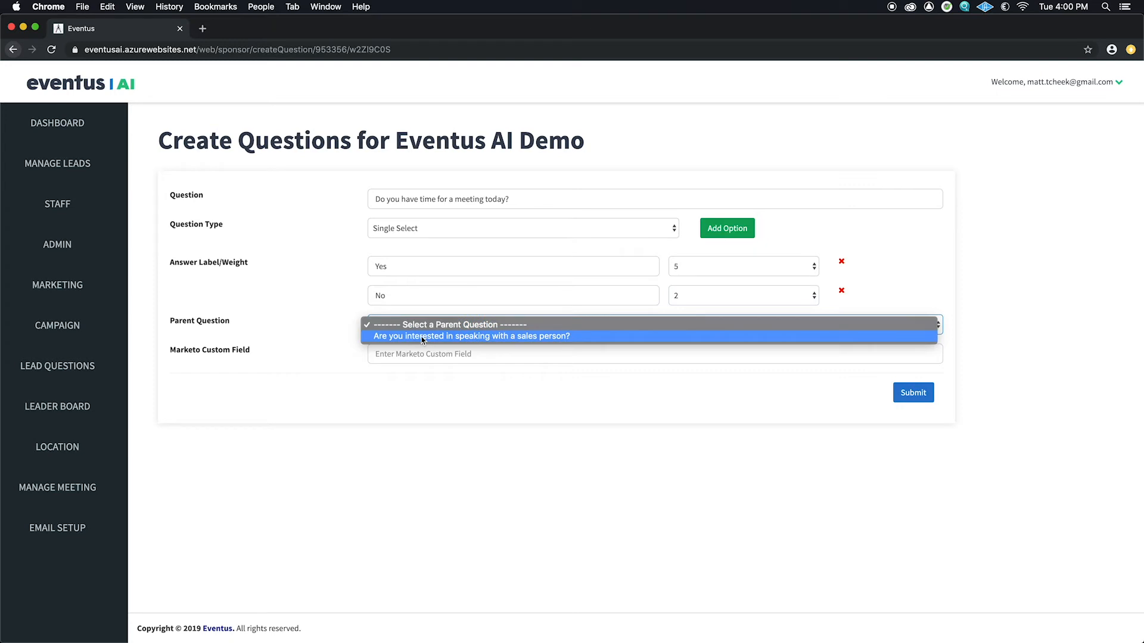
left_click(462, 337)
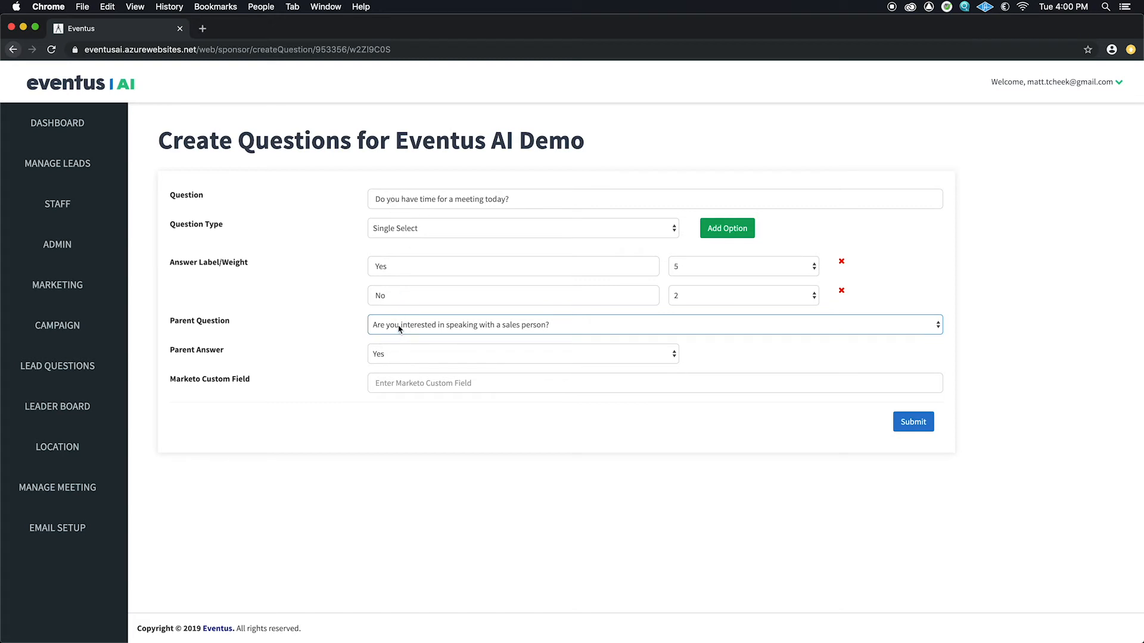
left_click(922, 422)
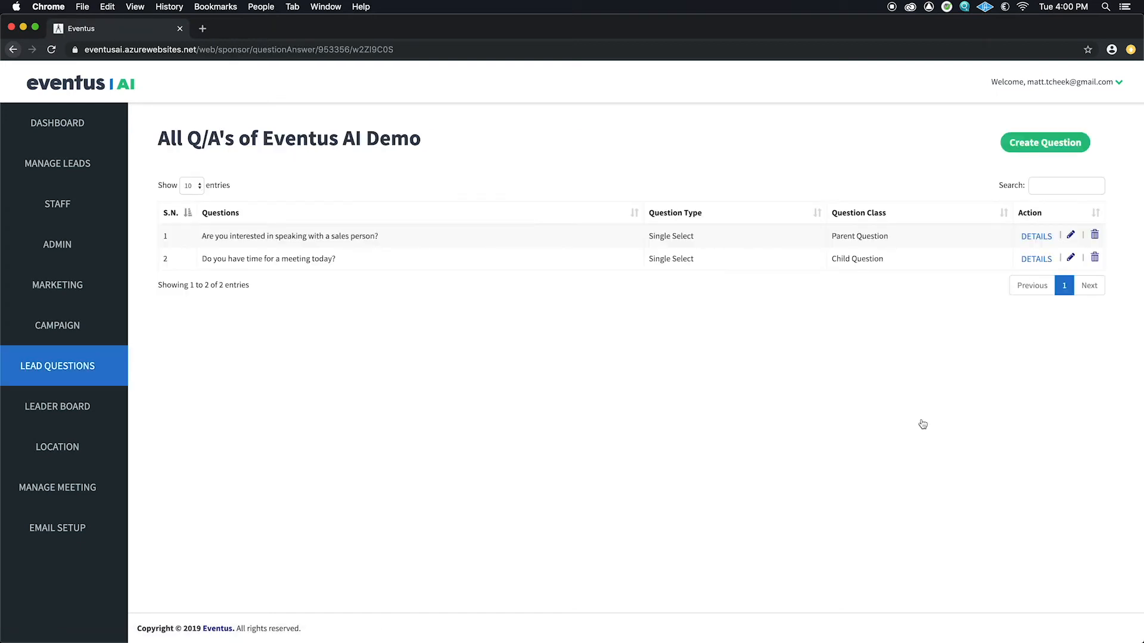
Step: Start a Multiple Select question 'What industry are you in?'
left_click(1045, 142)
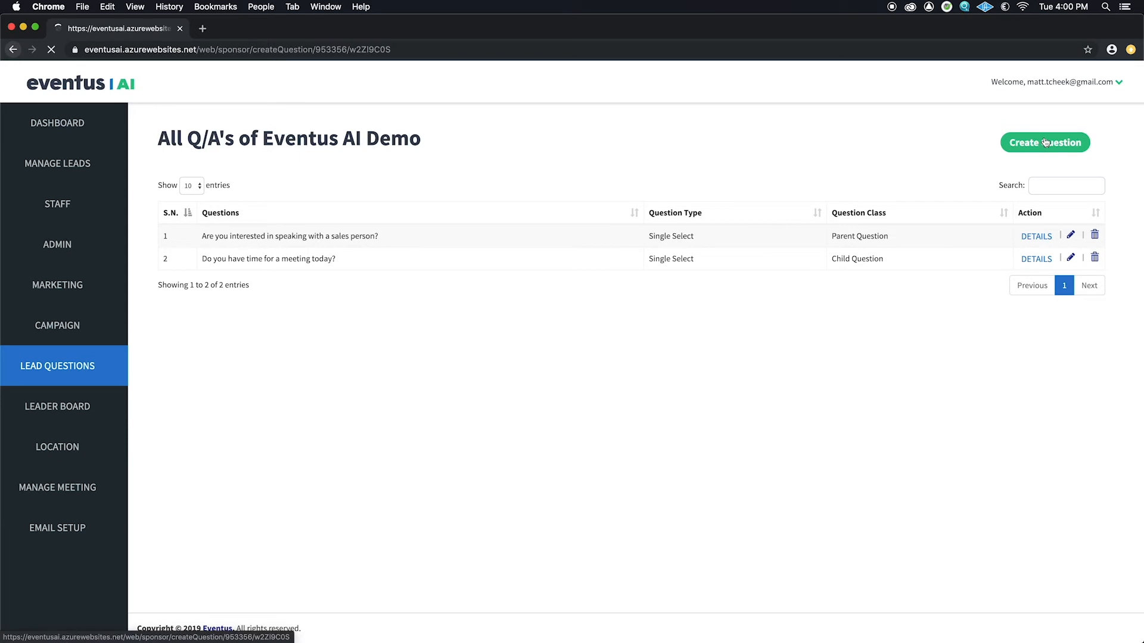
left_click(507, 199)
type("what i")
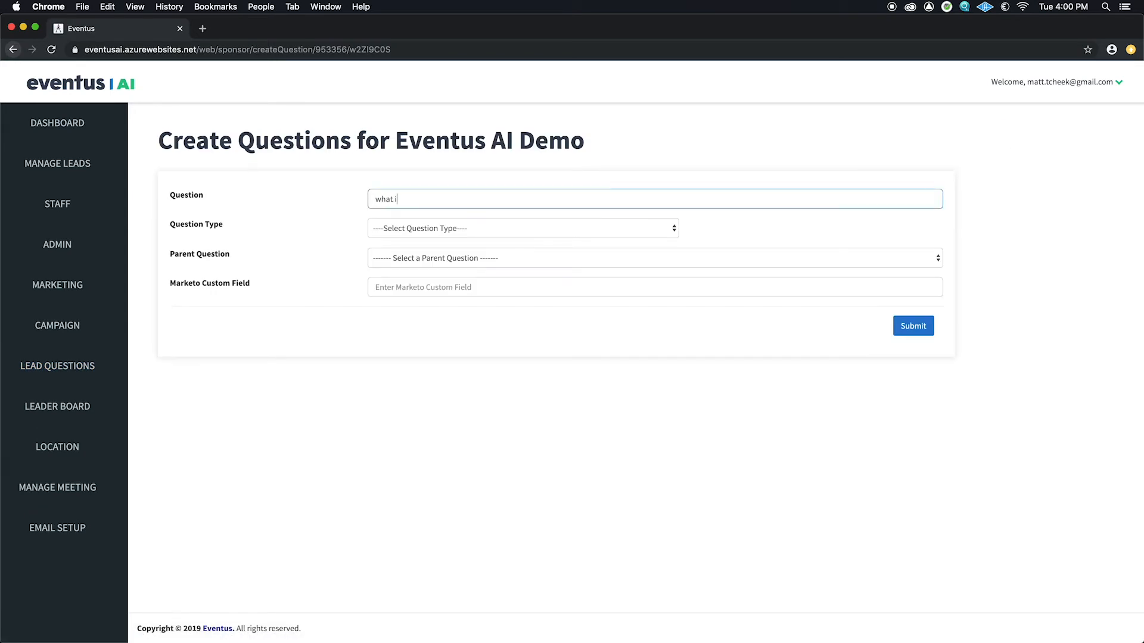
type("ndustry are you in?")
left_click(382, 201)
key("BackSpace")
type("W")
left_click(660, 228)
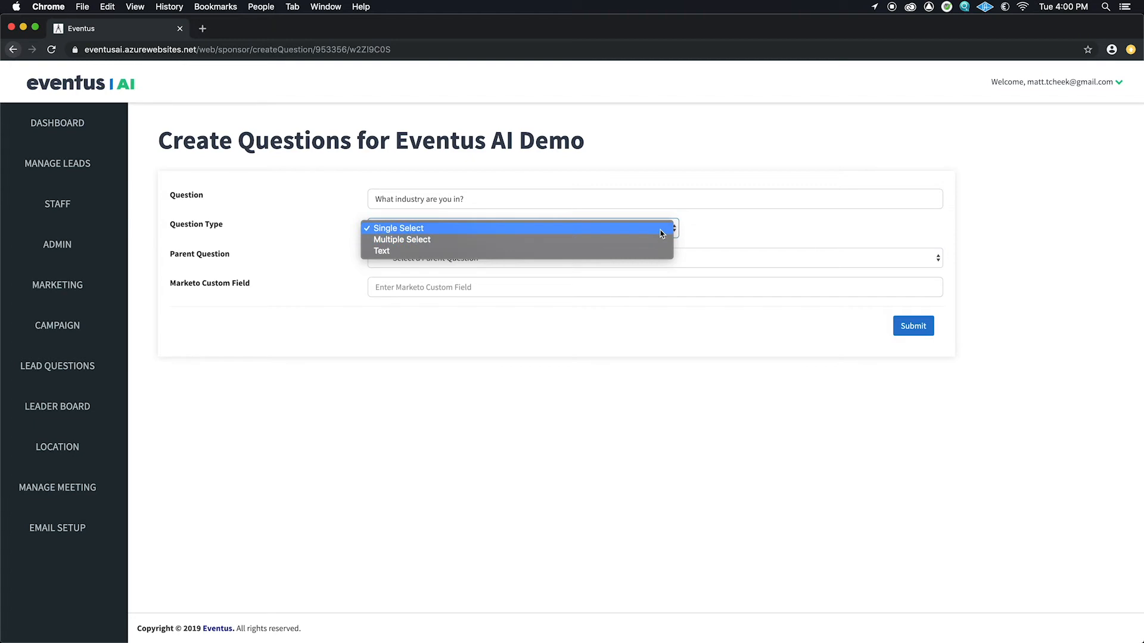
left_click(657, 240)
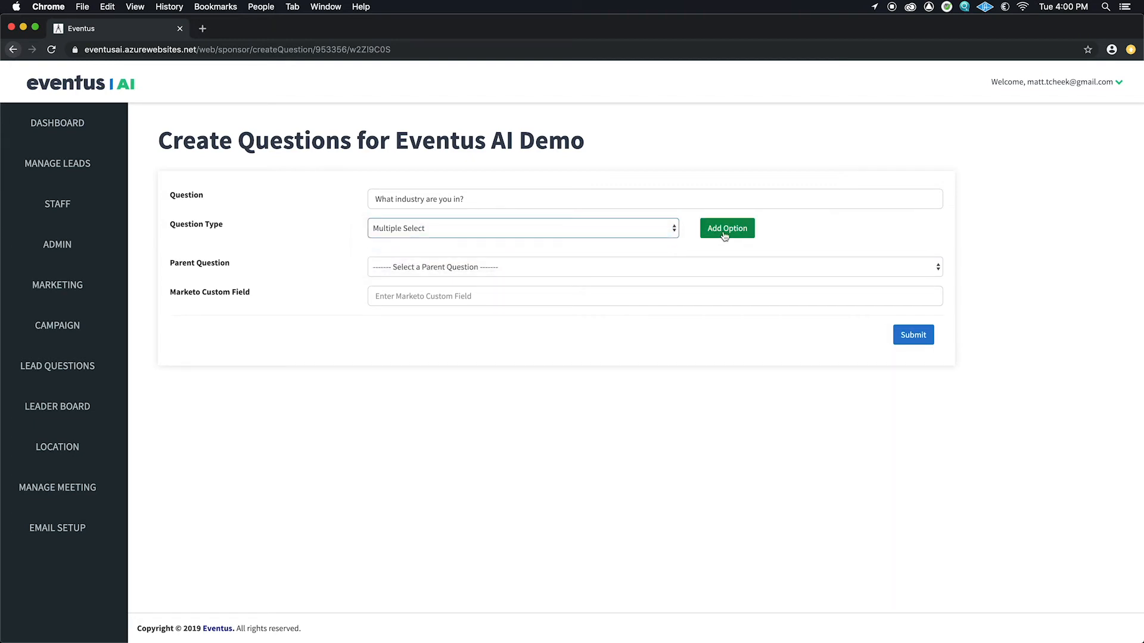
Step: Add the answers Insurance and finance
left_click(724, 233)
left_click(630, 264)
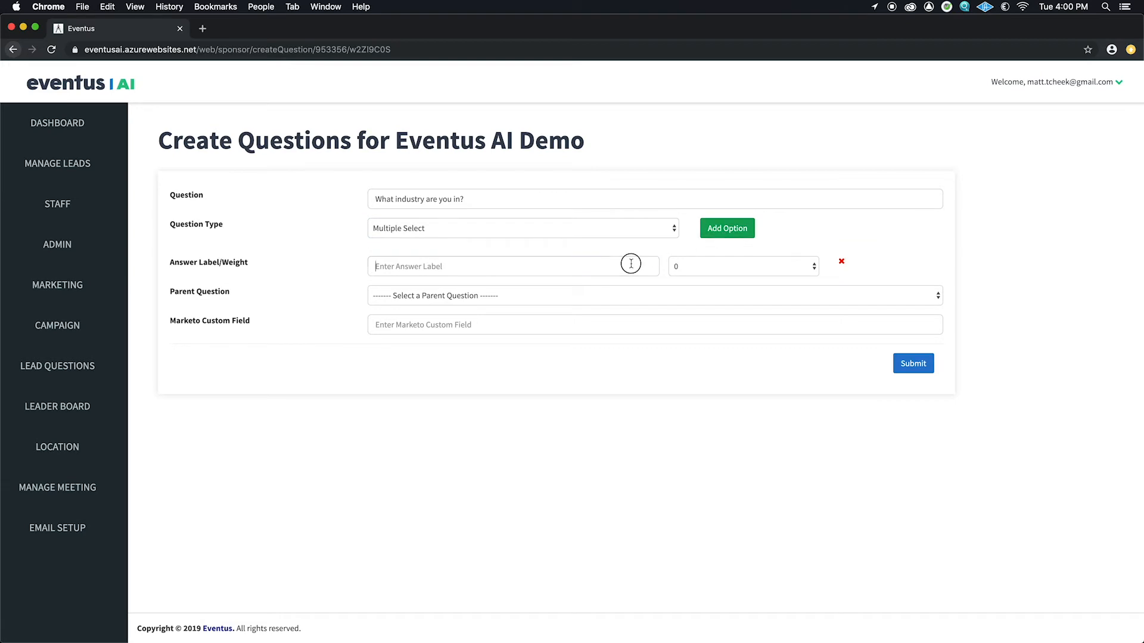
type("Insurnace")
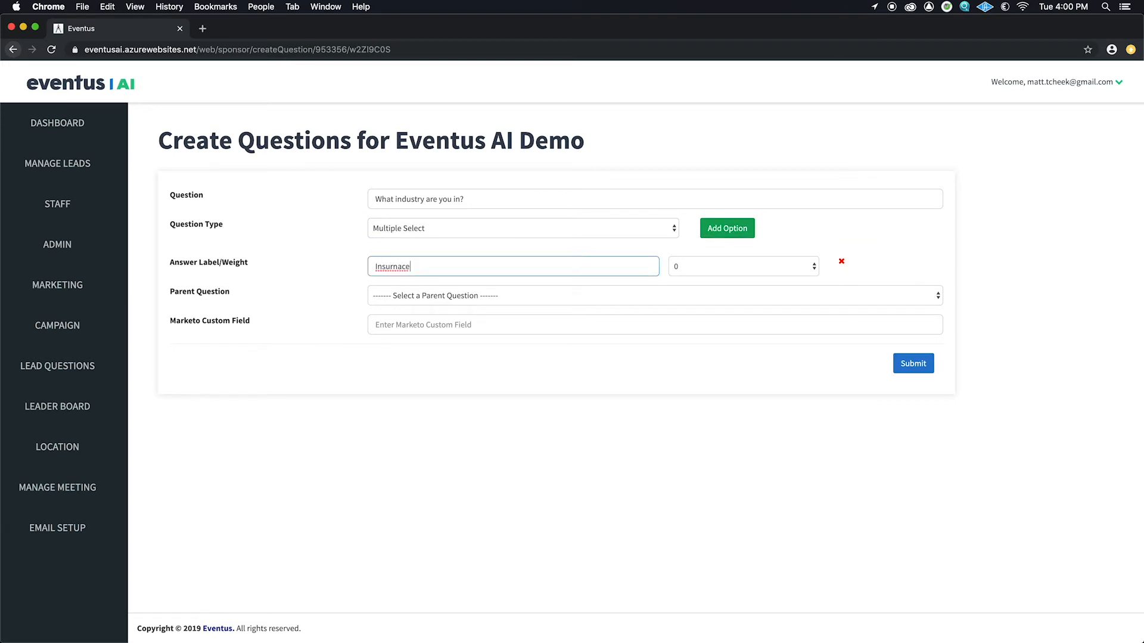
key("BackSpace")
type("nce")
left_click(739, 233)
left_click(587, 287)
type("fi")
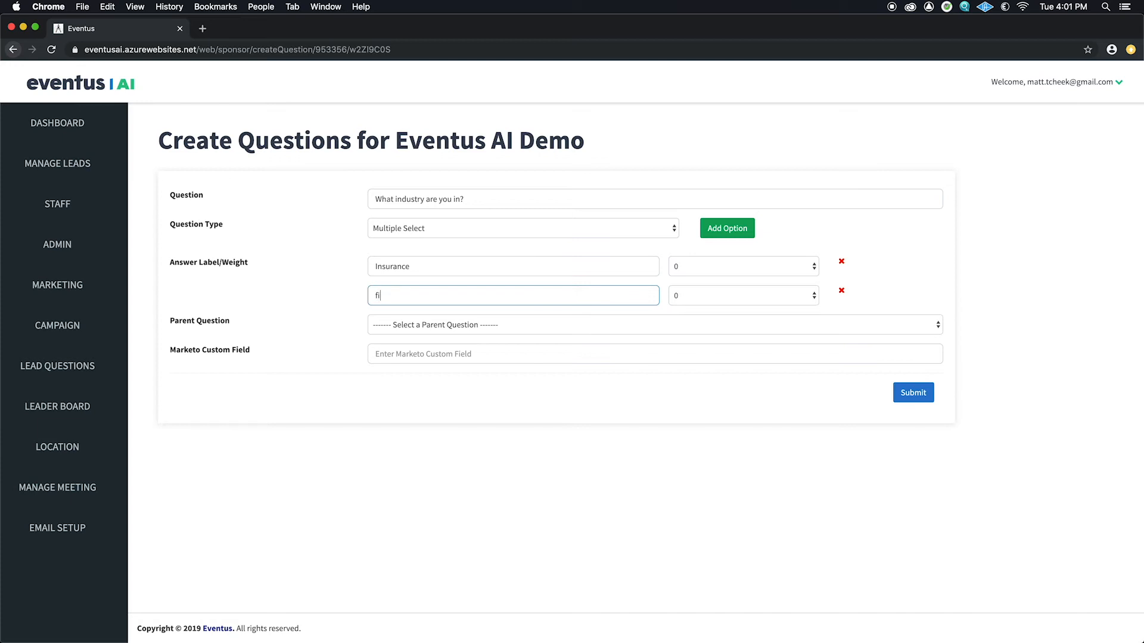
type("nance")
Step: Weight Insurance and finance 2 each, save the question, and view the Leader Board
left_click(813, 268)
left_click(801, 289)
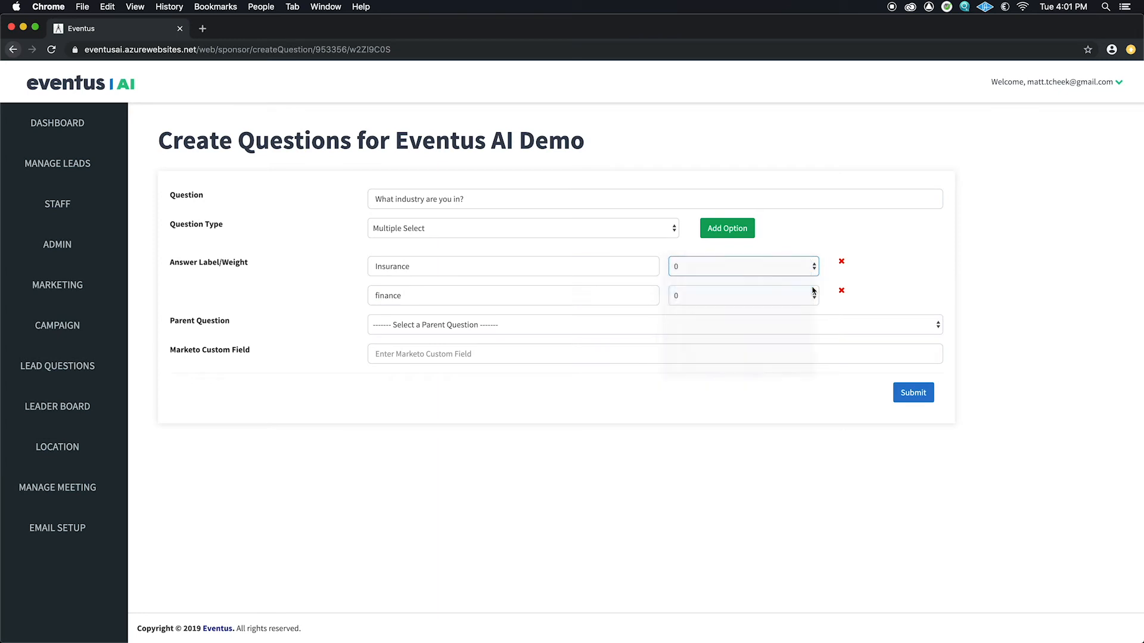
left_click(812, 295)
left_click(798, 317)
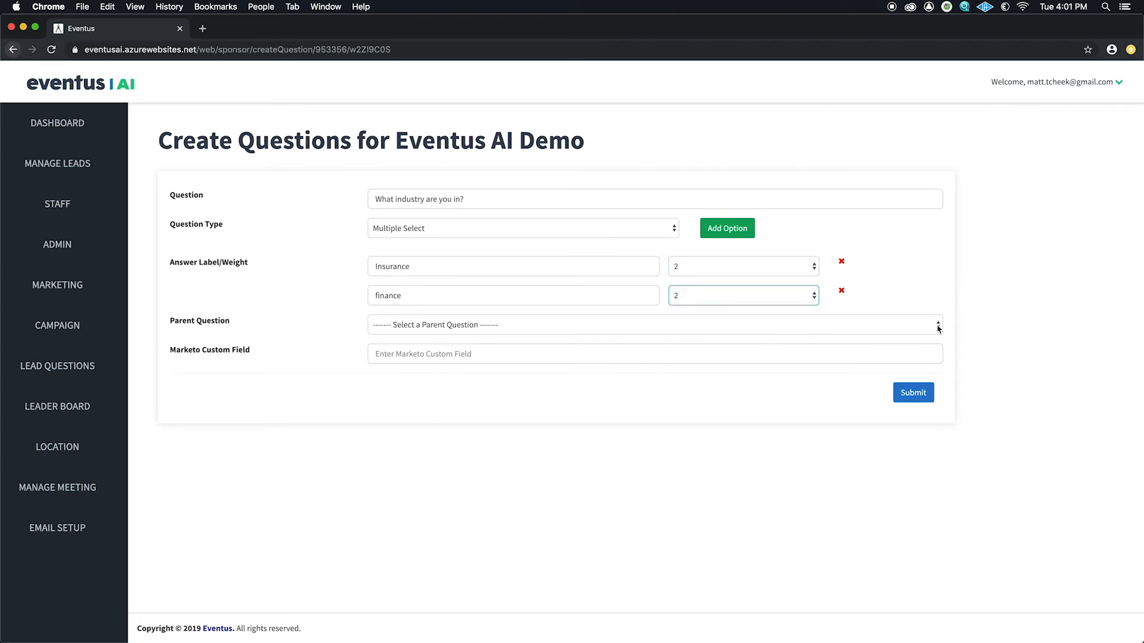
left_click(912, 395)
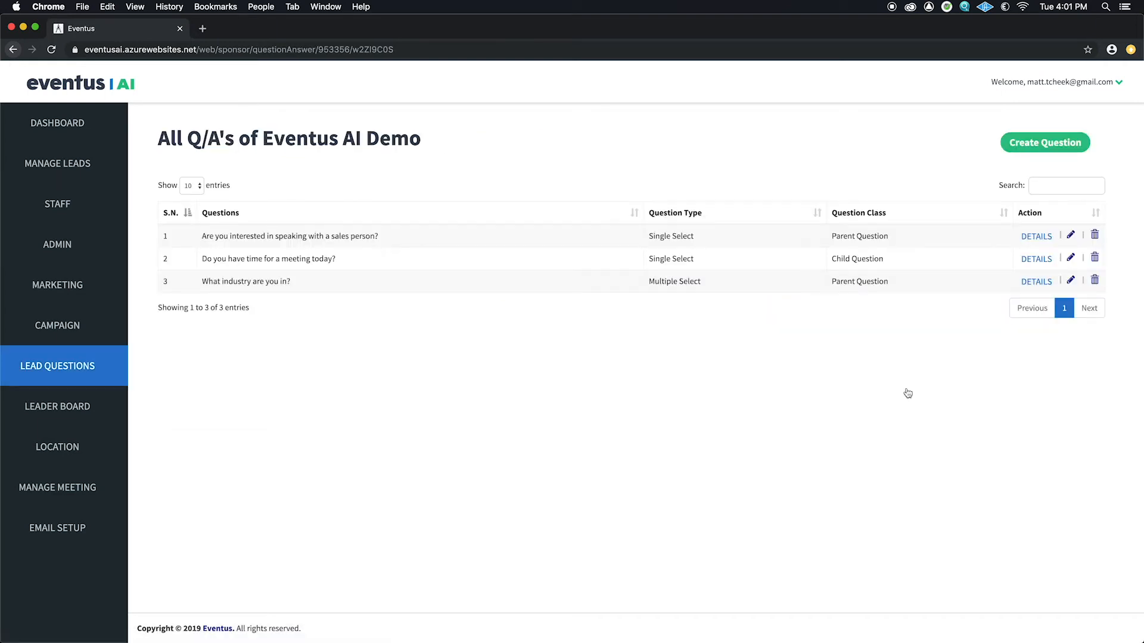
left_click(68, 409)
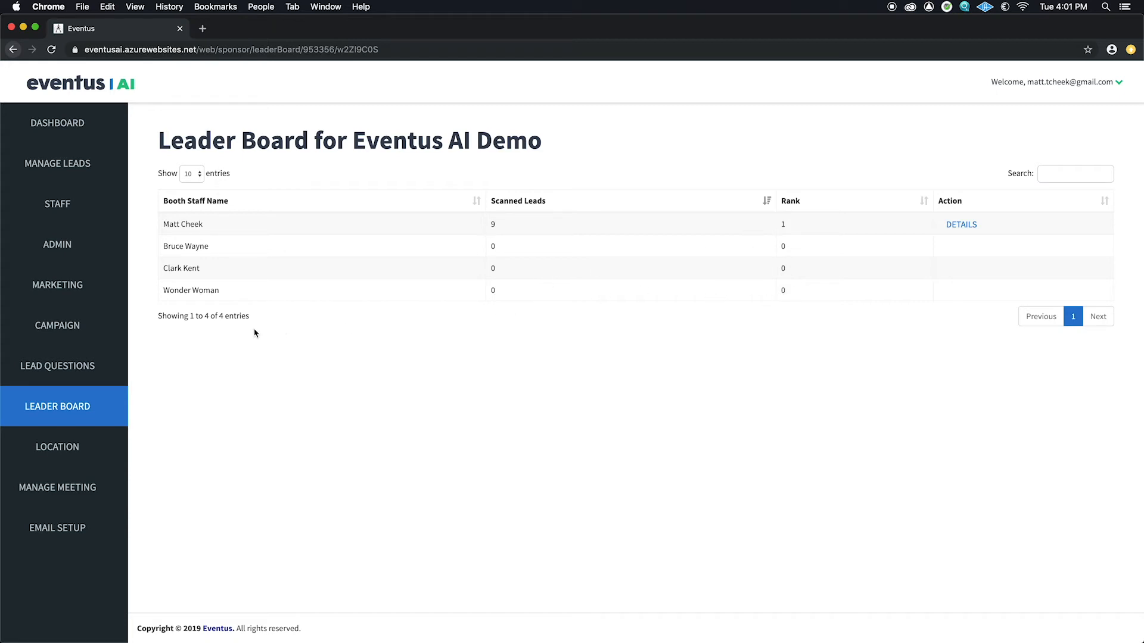
Step: Go to Manage Leads and open the Manage Hot Leads criteria setup
left_click(56, 175)
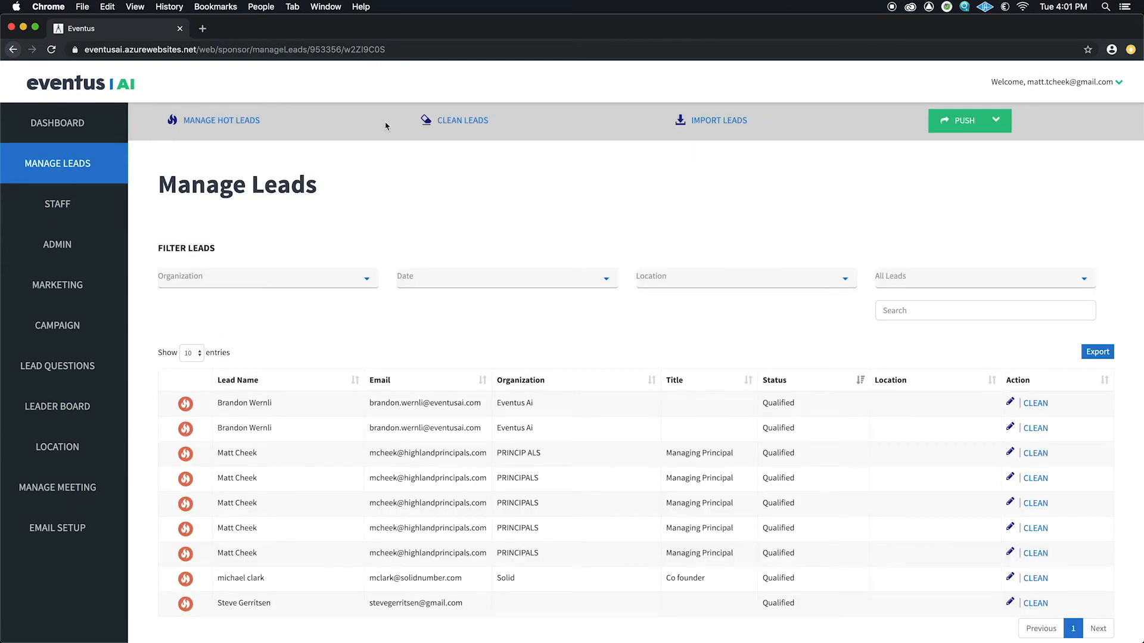
left_click(221, 122)
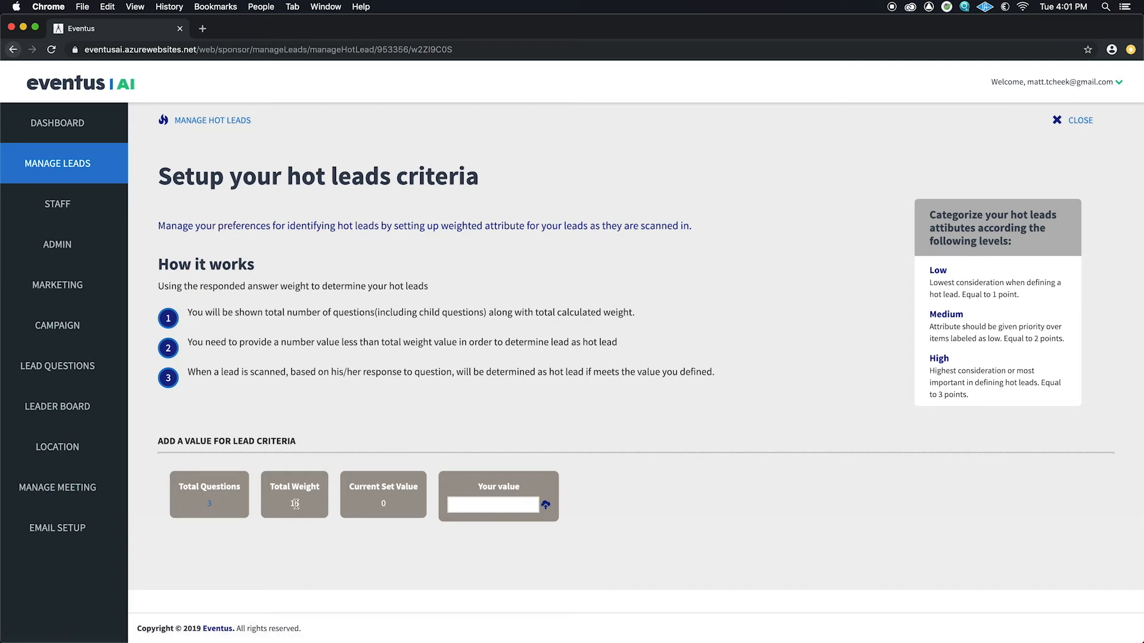
Step: Enter 781 as the hot-lead threshold value, then close back to Manage Leads
left_click(453, 504)
type("7")
type("8")
type("12")
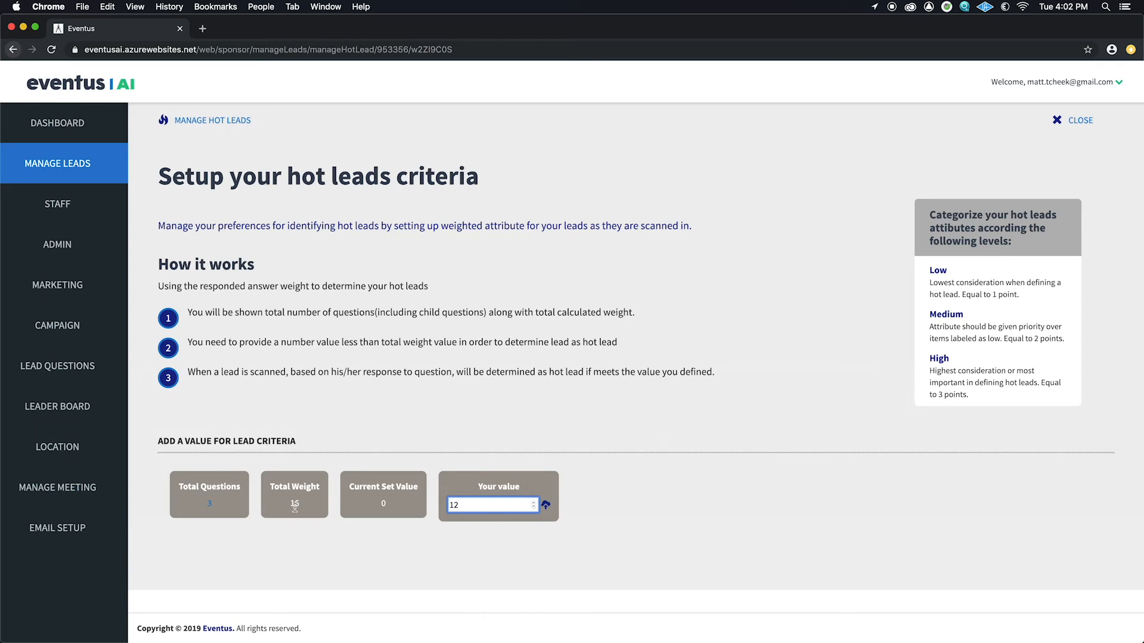
key("BackSpace")
left_click(1078, 120)
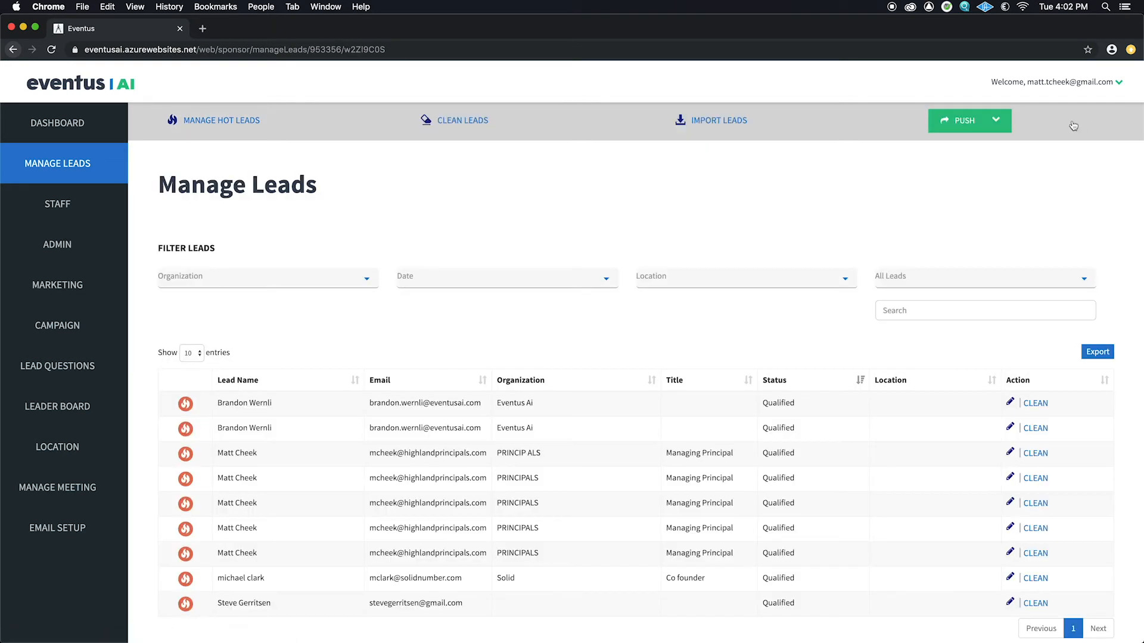
Step: In Clean Leads, add and save 'marvel' as an organization name to scrub
left_click(464, 121)
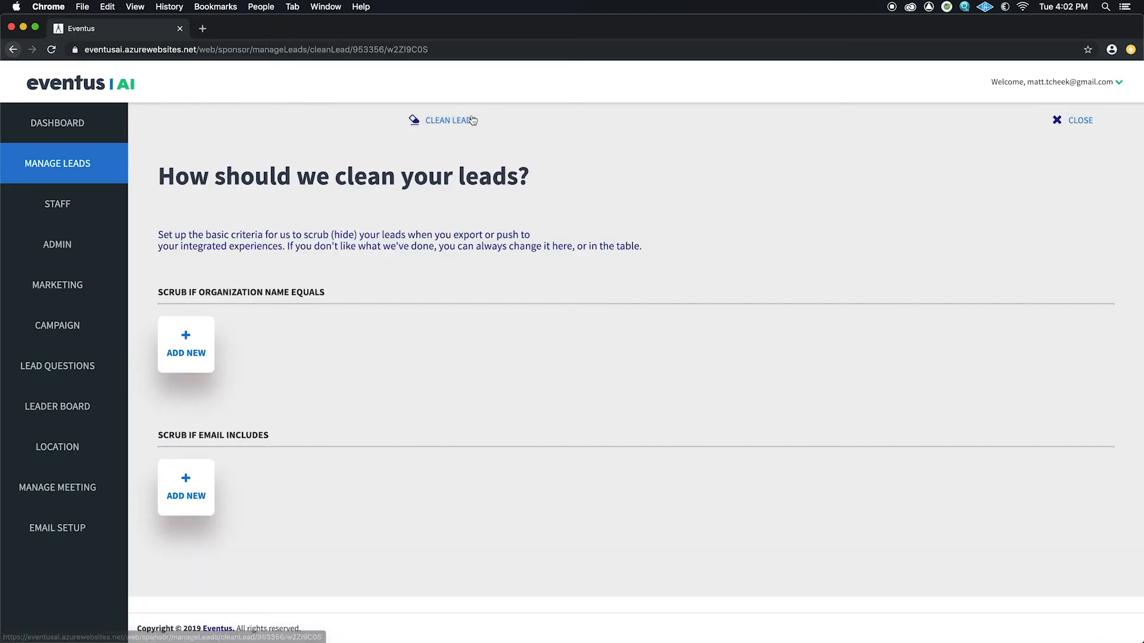
left_click(185, 341)
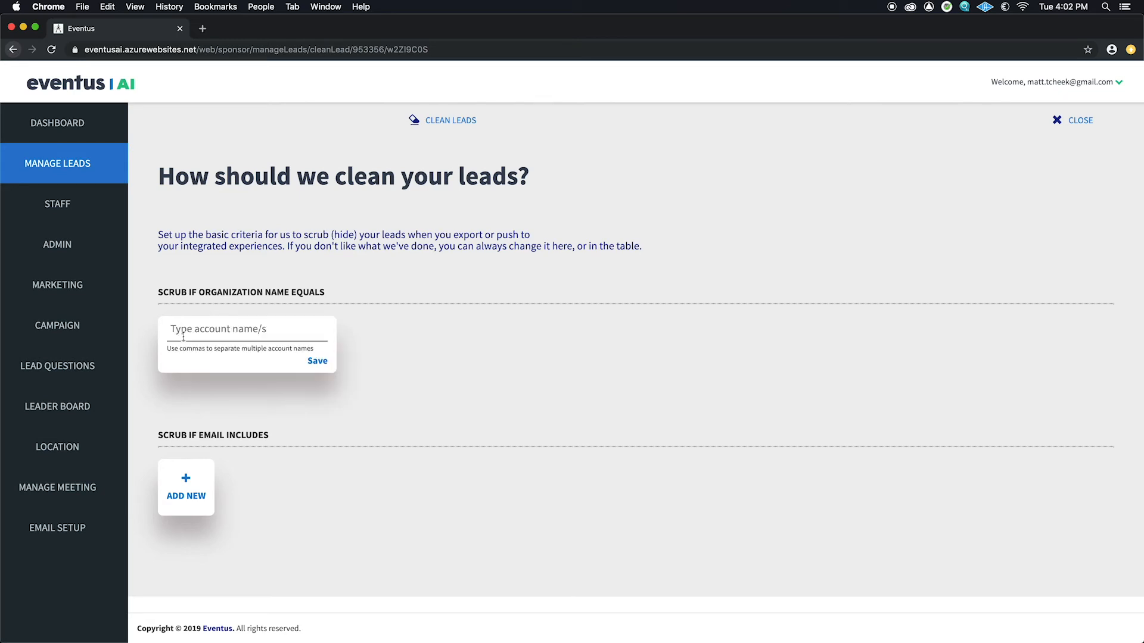
type("marvel")
left_click(320, 361)
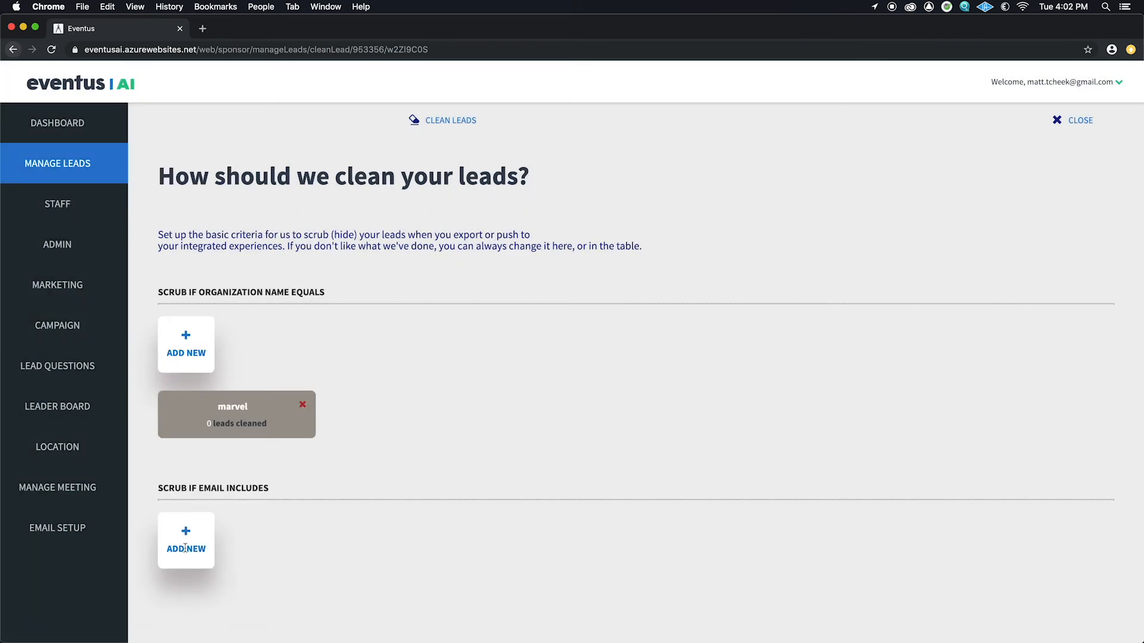
left_click(185, 548)
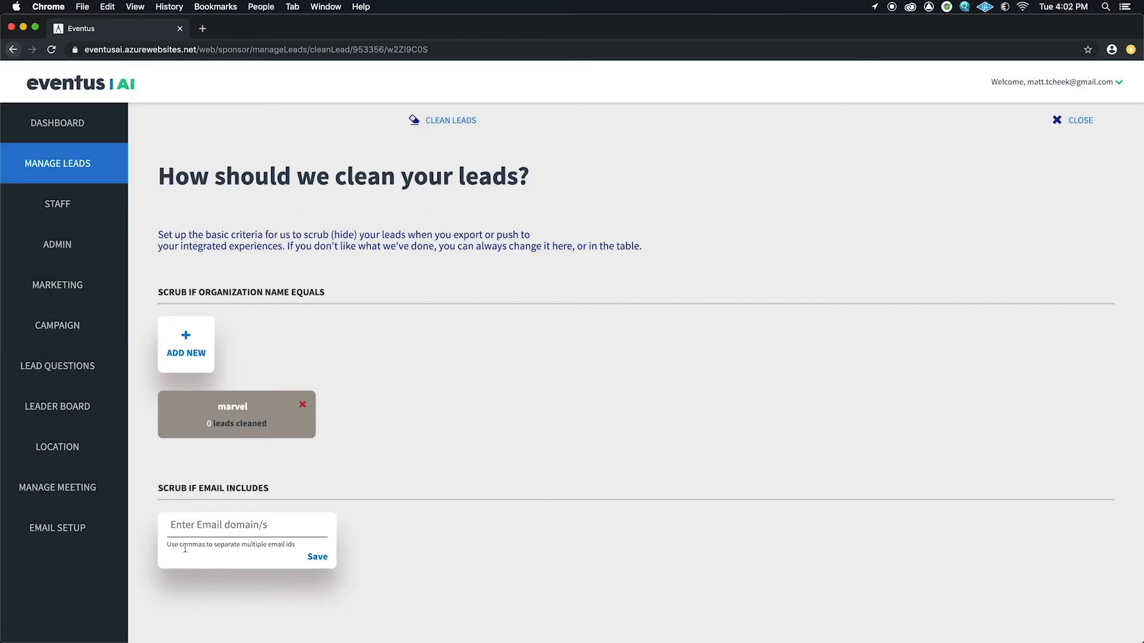
left_click(198, 529)
type("@marvel.com")
left_click(316, 558)
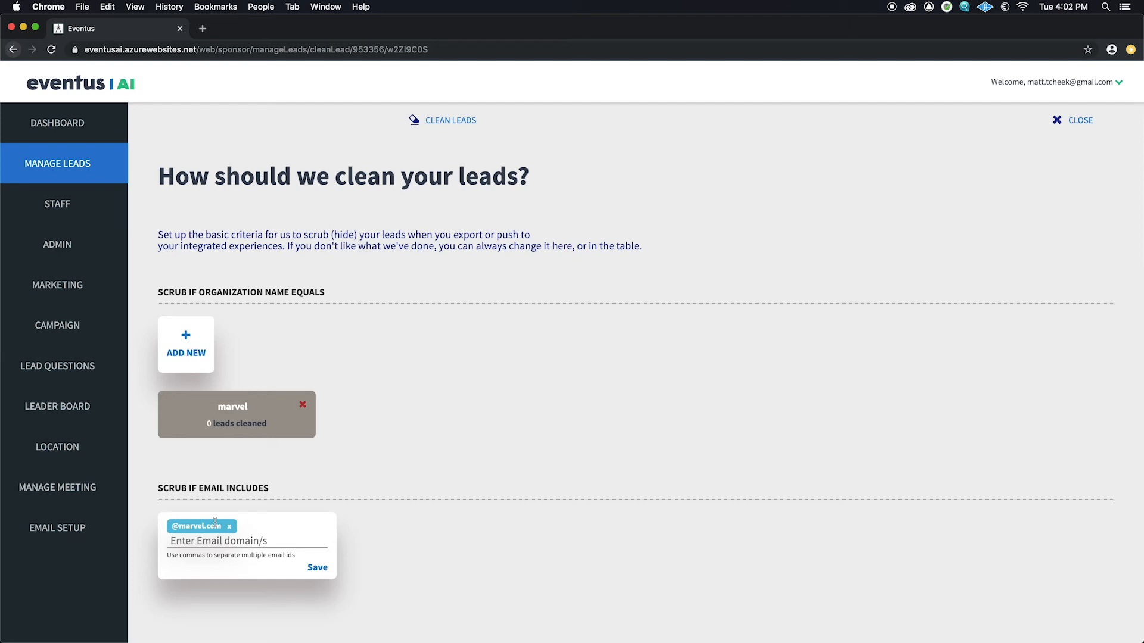
left_click(318, 569)
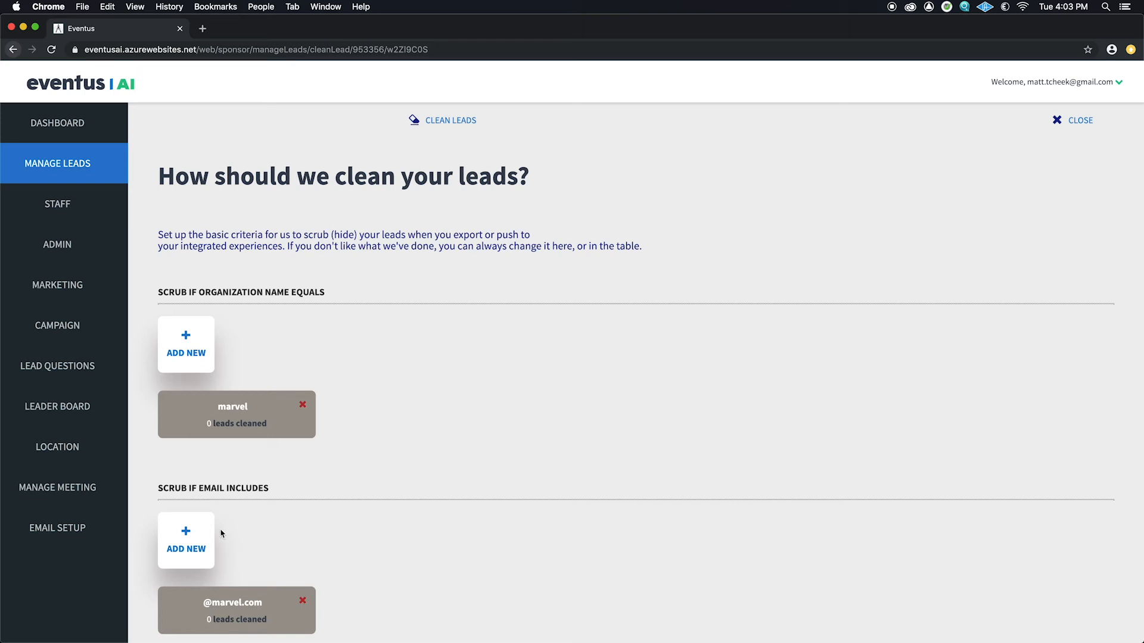
Step: Add DCcomics as an organization scrub rule and save it
left_click(187, 335)
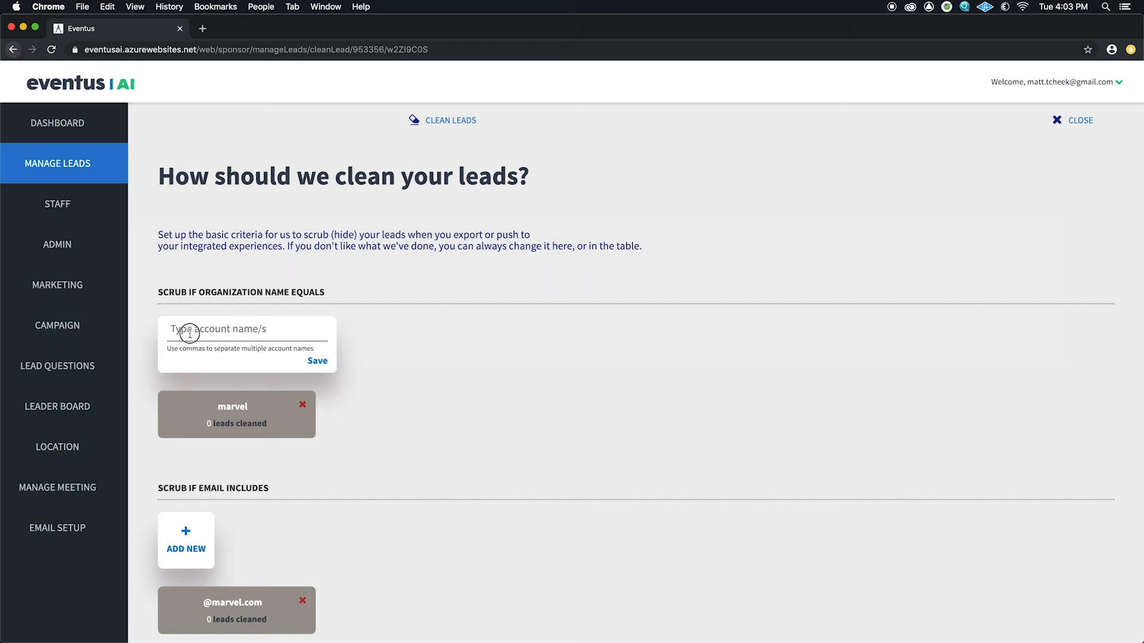
type("DCcomics")
left_click(318, 361)
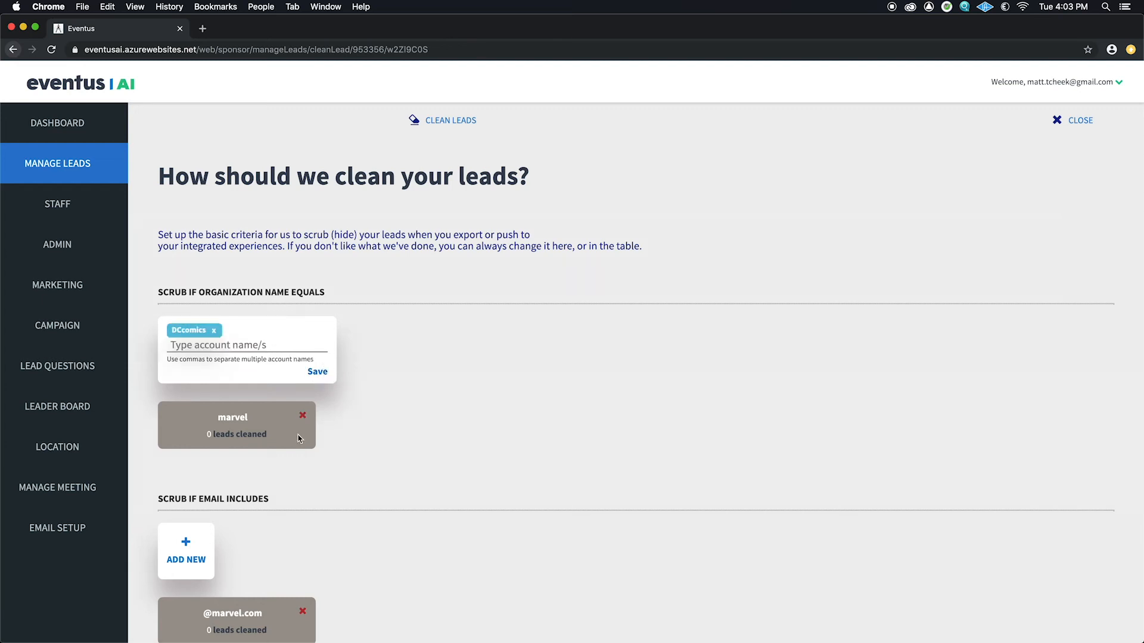
left_click(189, 552)
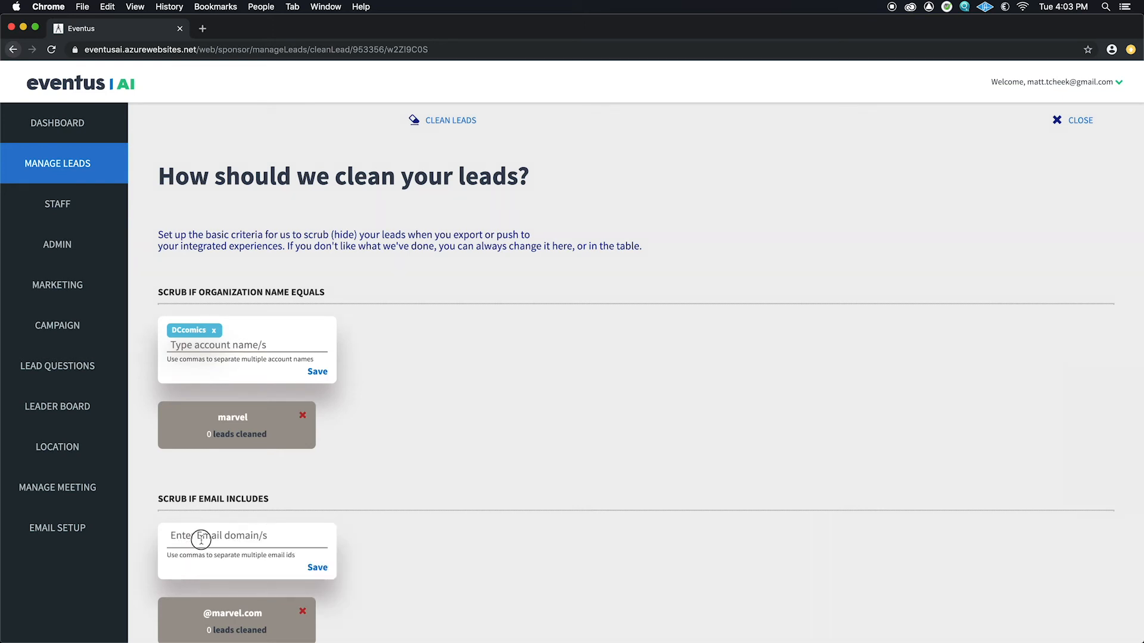
type("@dccomics.com")
left_click(317, 567)
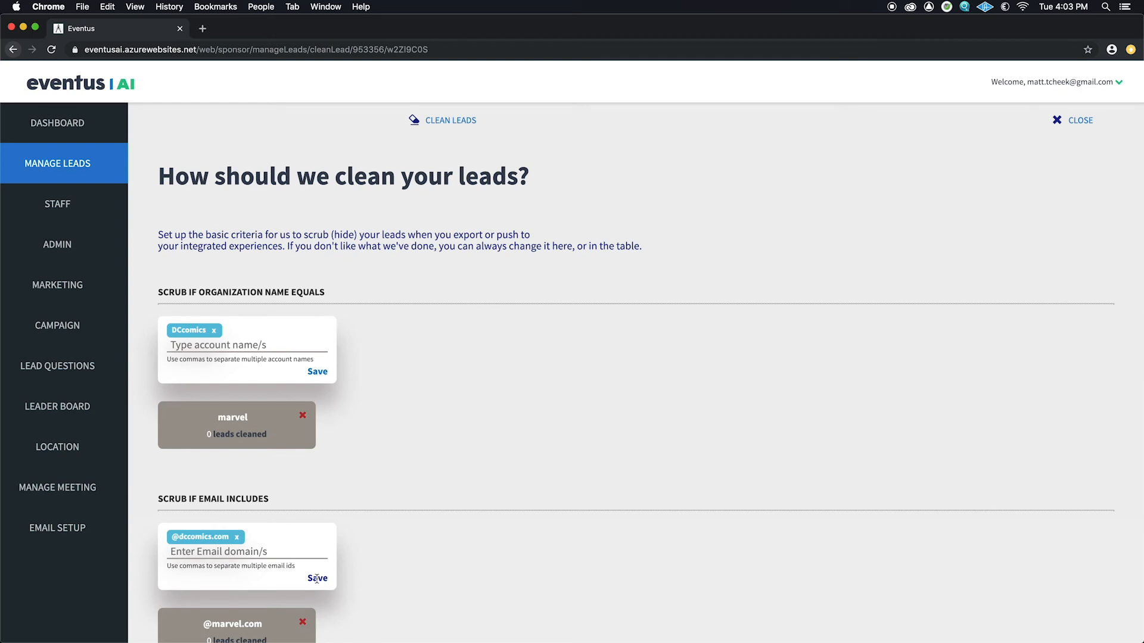
left_click(322, 372)
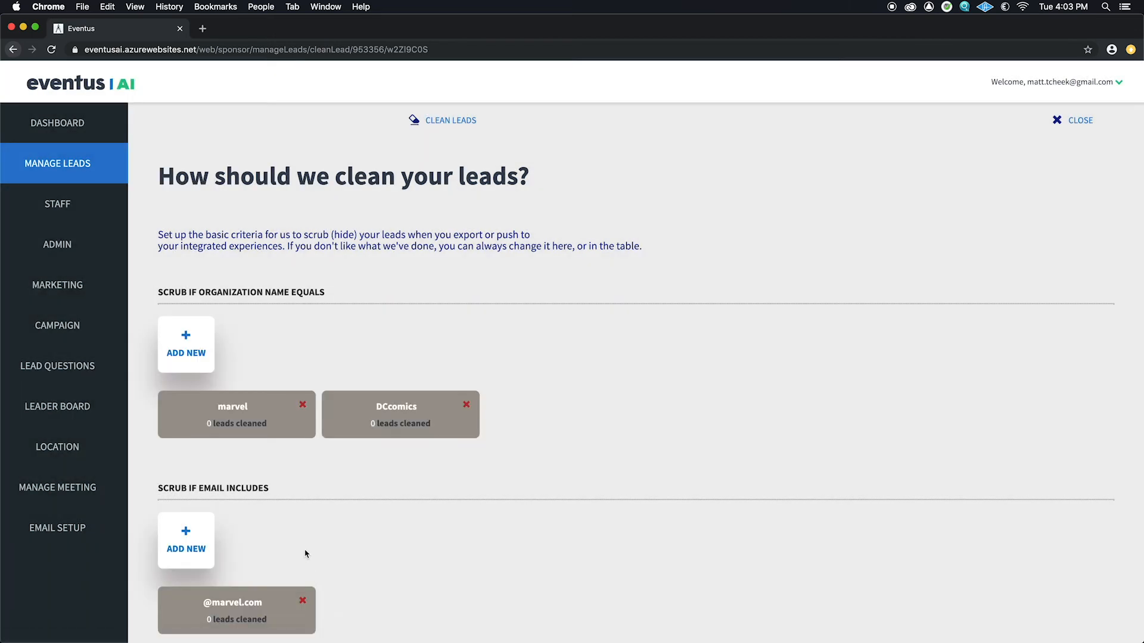
scroll(299, 528, "down", 3)
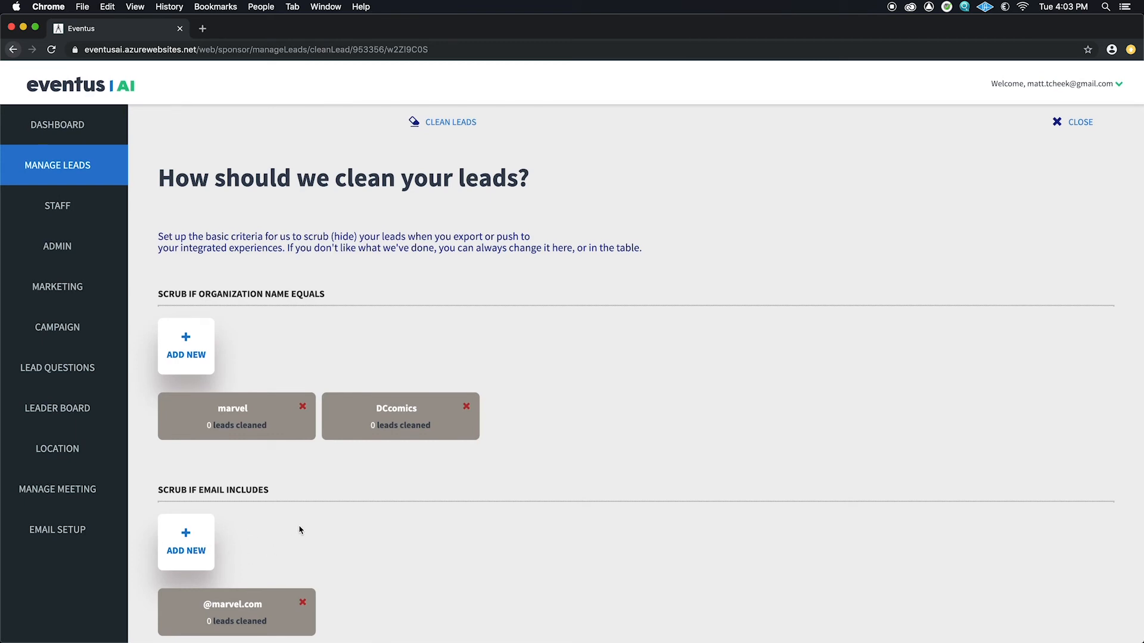
left_click(187, 441)
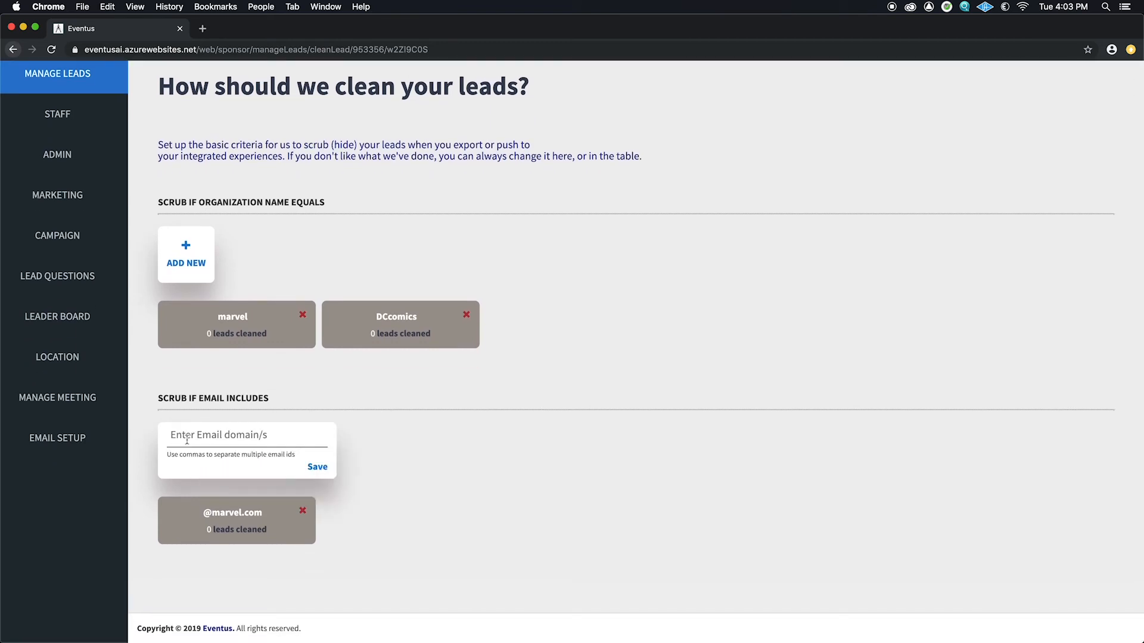
type("@dcco")
type("ics.com")
left_click(318, 467)
left_click(316, 476)
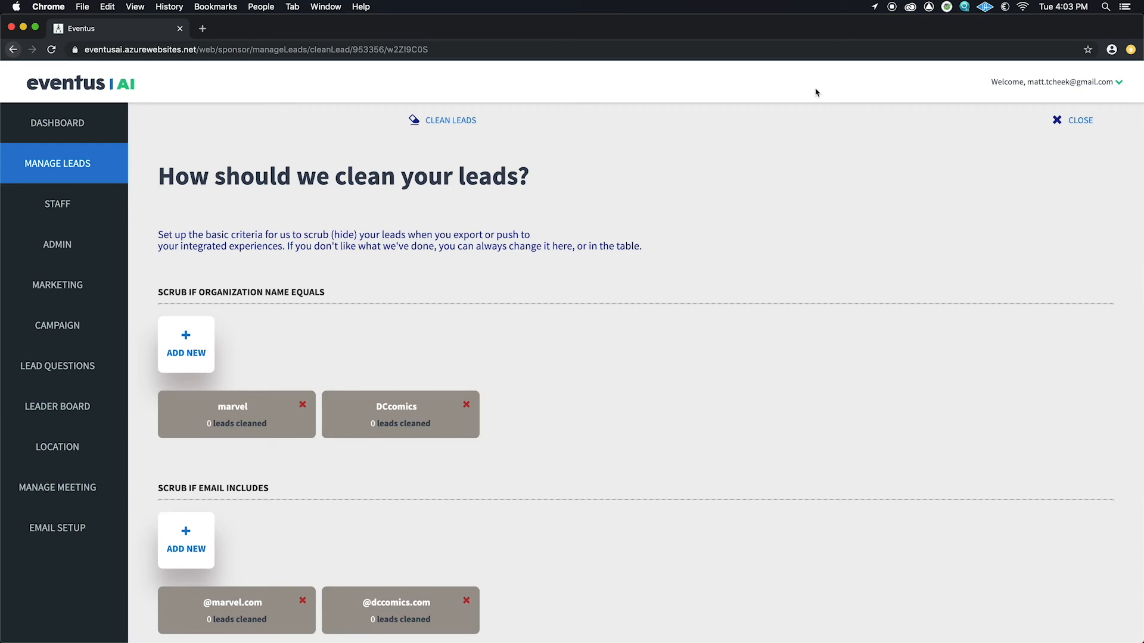
left_click(1088, 122)
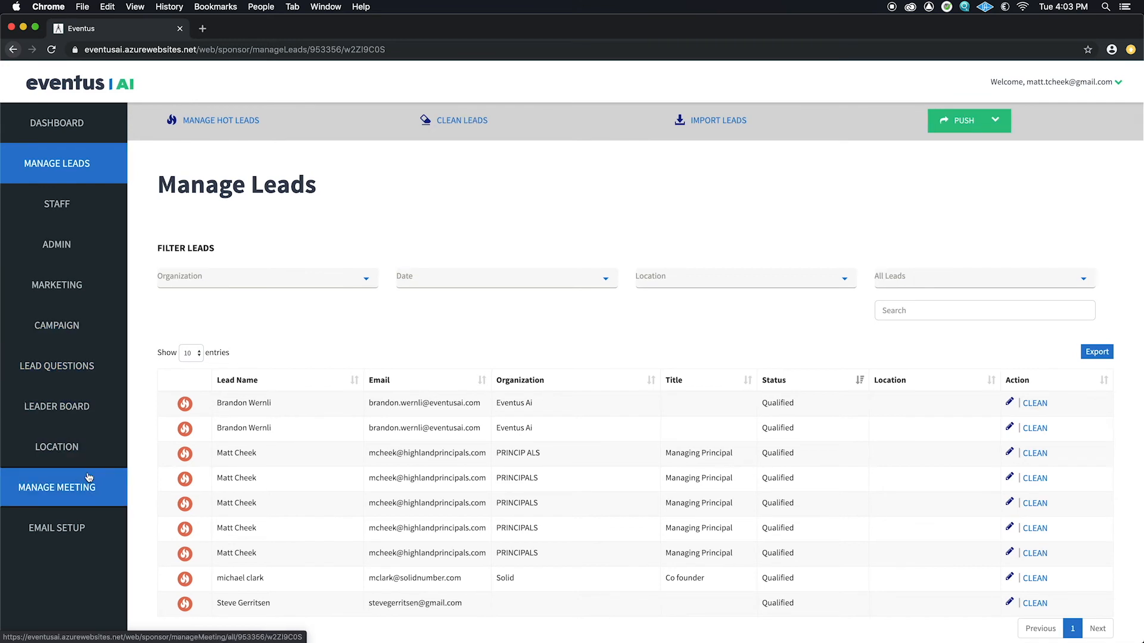
Step: Show the Eventus AI Demo locations: VR, AI tool and Reception
left_click(57, 447)
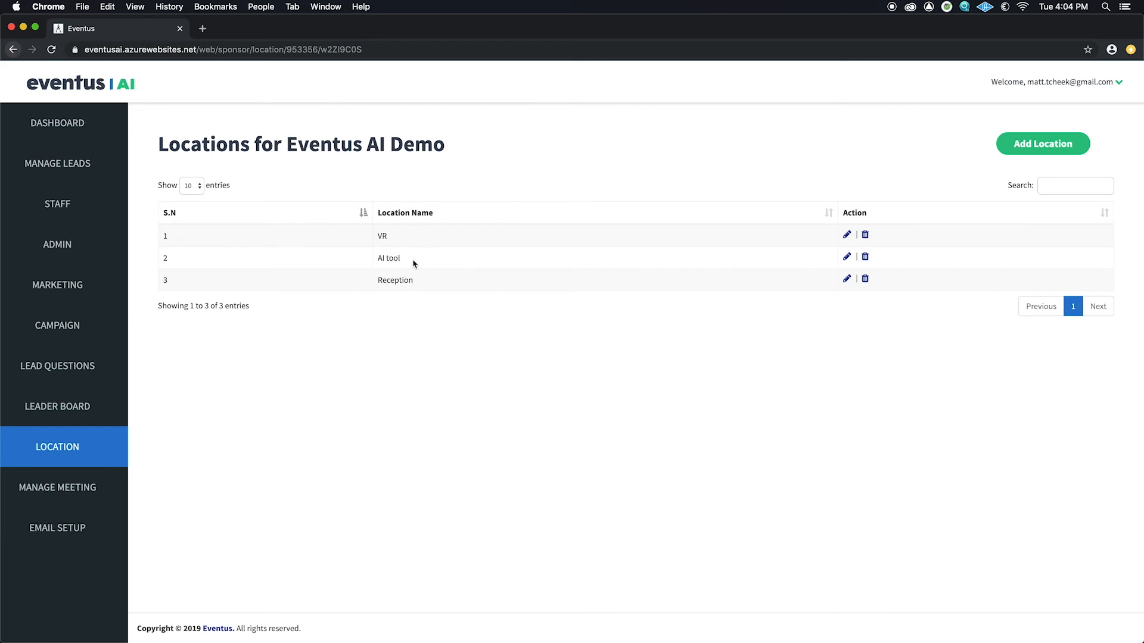
Step: Review the AI tool and Reception locations, then show the event's ELM Room meeting
left_click_drag(405, 260, 363, 256)
left_click(416, 281)
left_click_drag(415, 281, 377, 280)
left_click(67, 483)
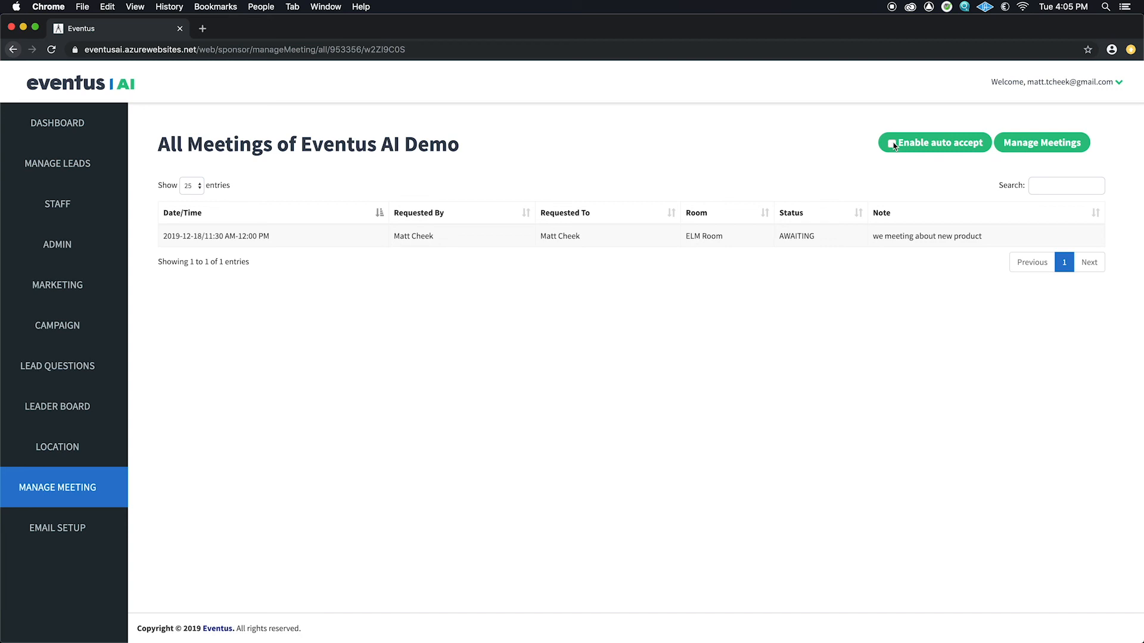
left_click(1012, 145)
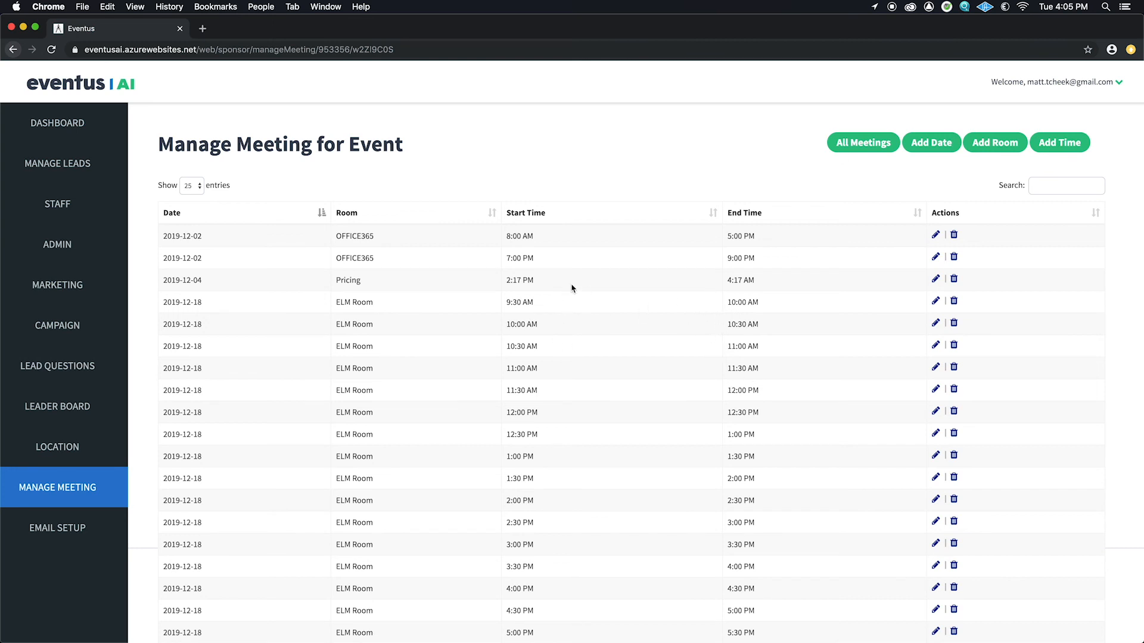
left_click(859, 149)
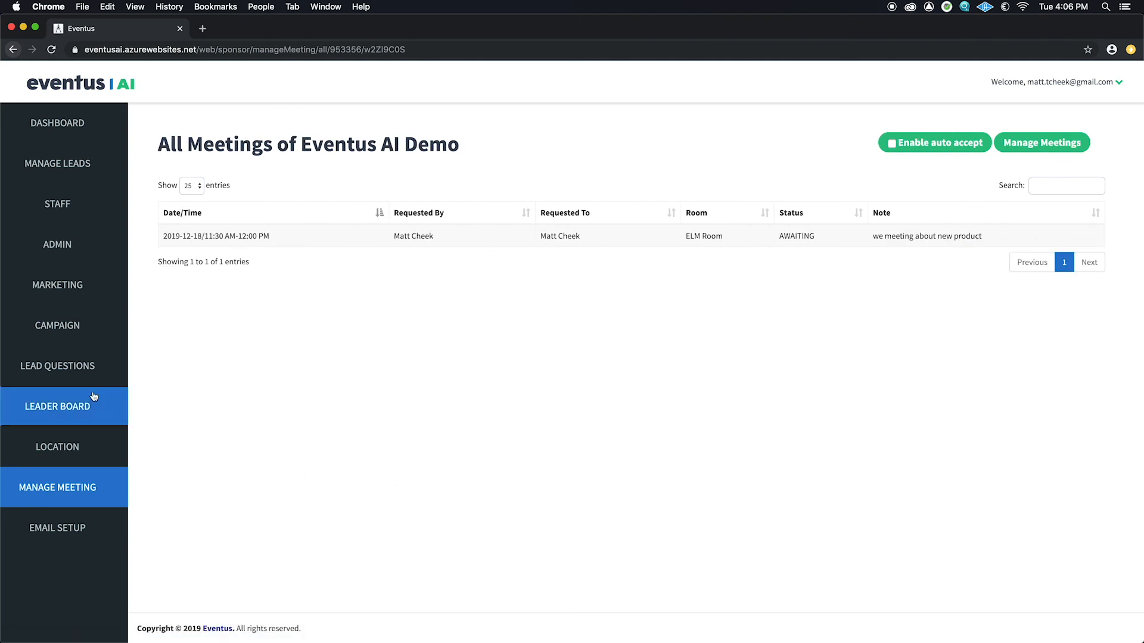
Step: Tour the Campaign, Dashboard and Marketing pages, then return to the three lead questions
left_click(66, 336)
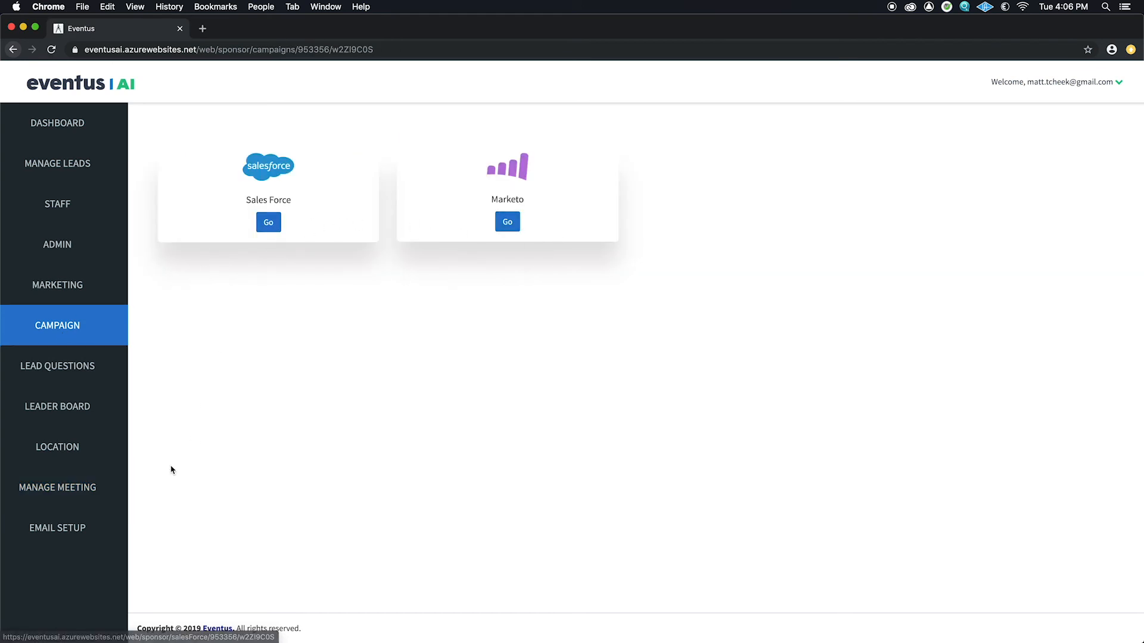
left_click(56, 130)
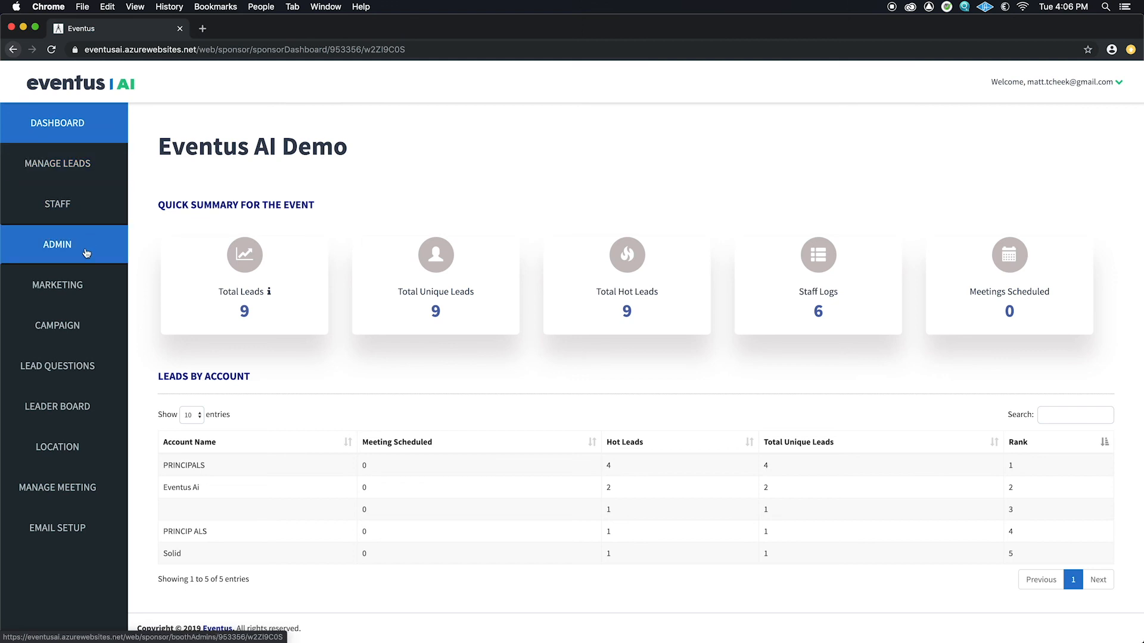
left_click(80, 289)
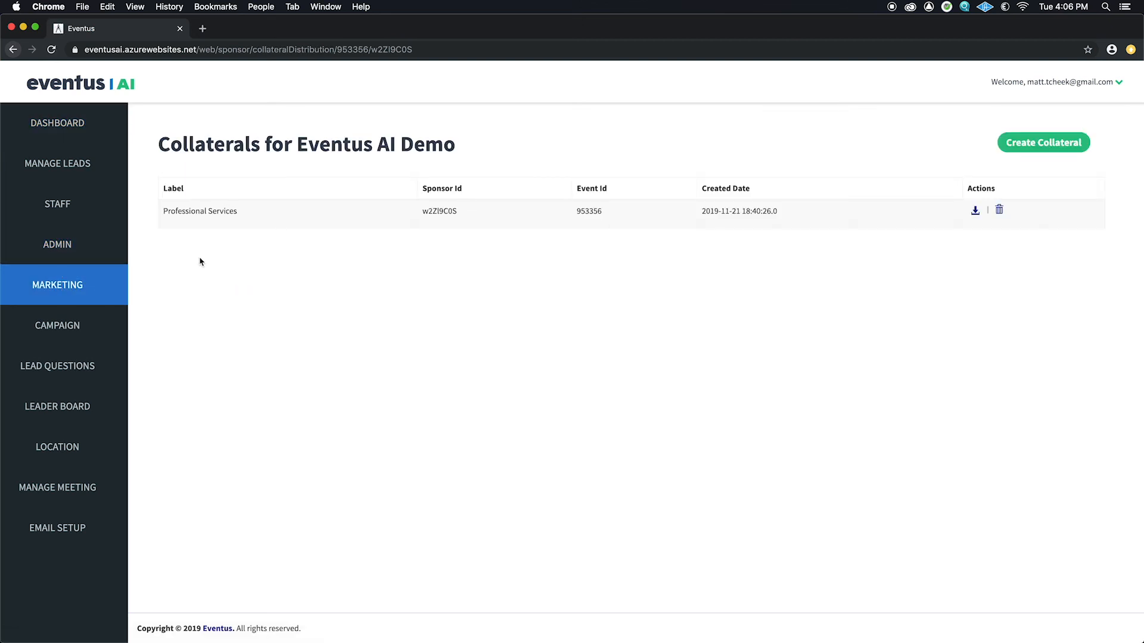
left_click(65, 338)
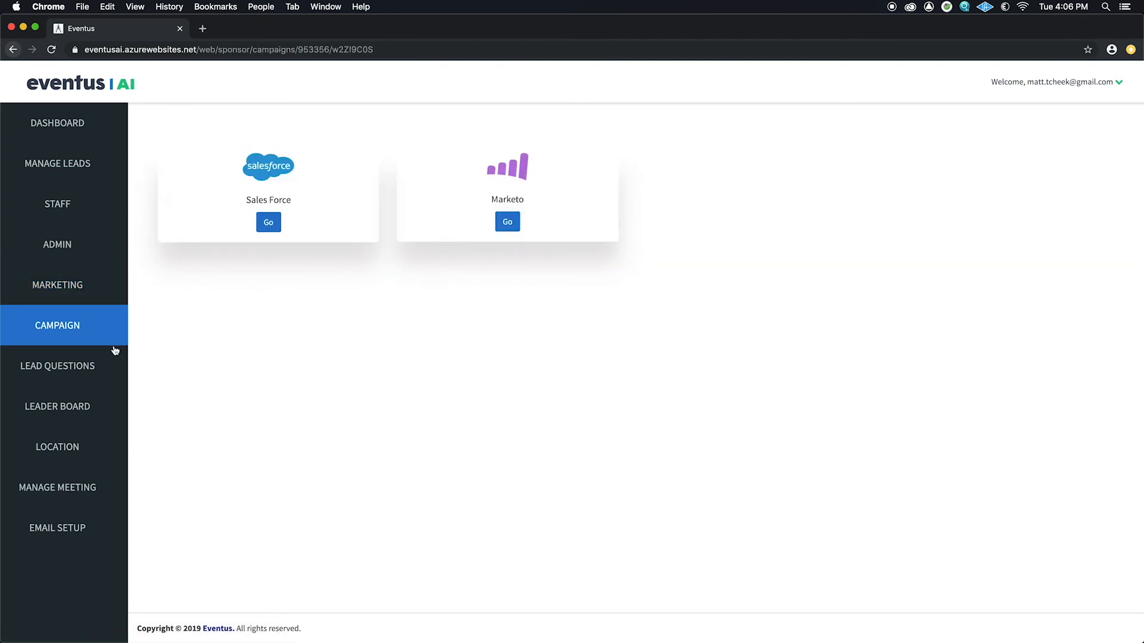
left_click(79, 382)
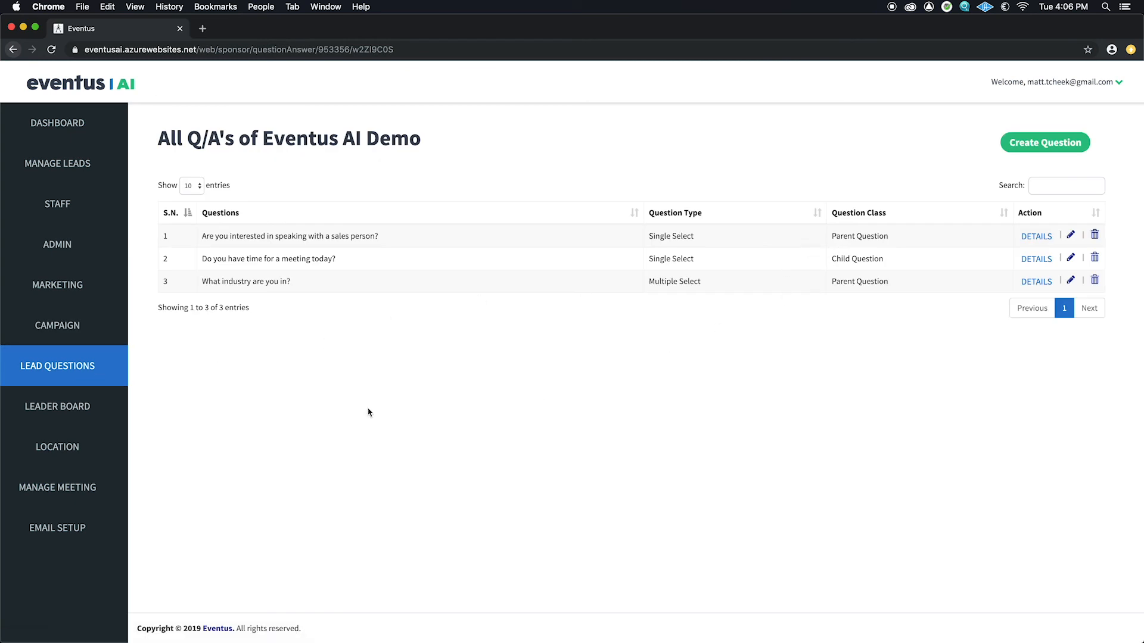
Step: Visit Leader Board, Location and Manage Meeting, then show the 'Eventus AI Information' email setup
left_click(99, 416)
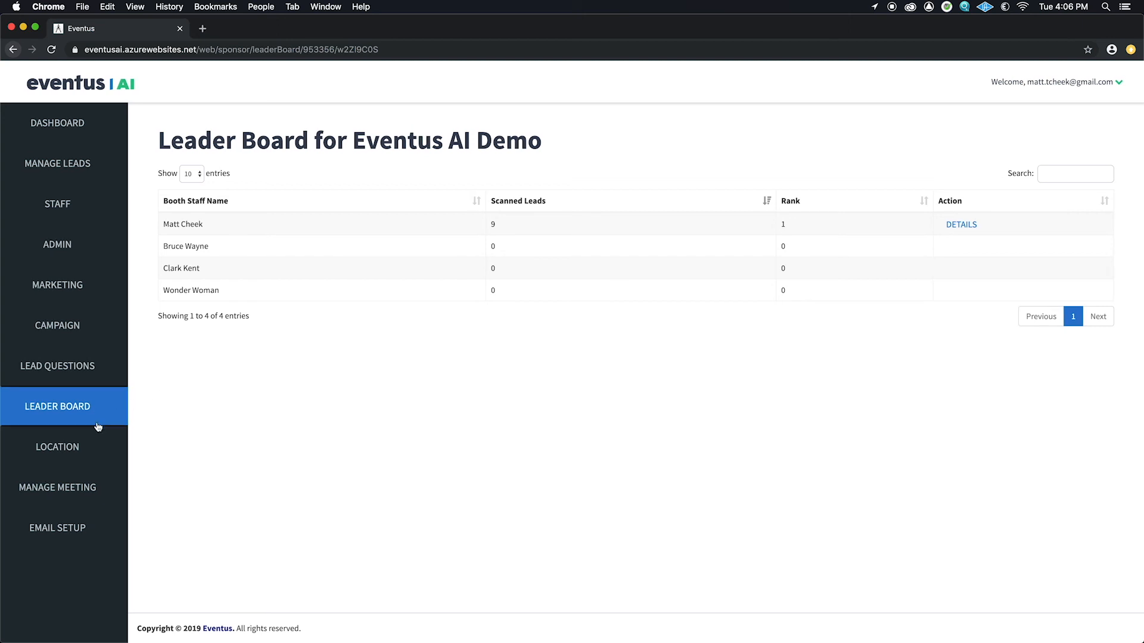
left_click(56, 463)
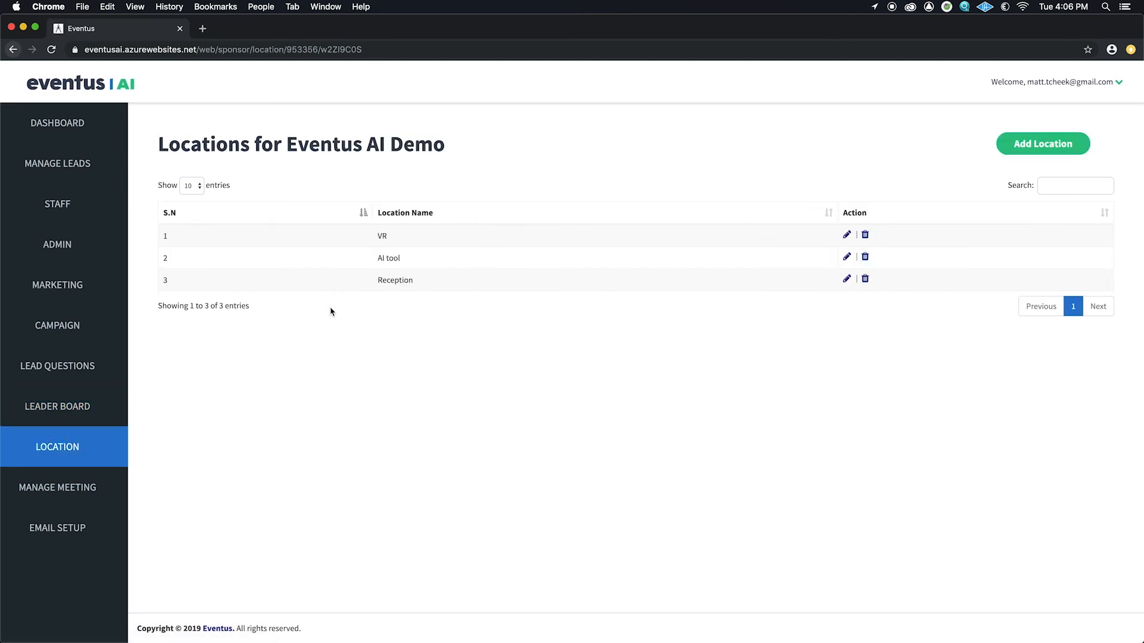
left_click(50, 497)
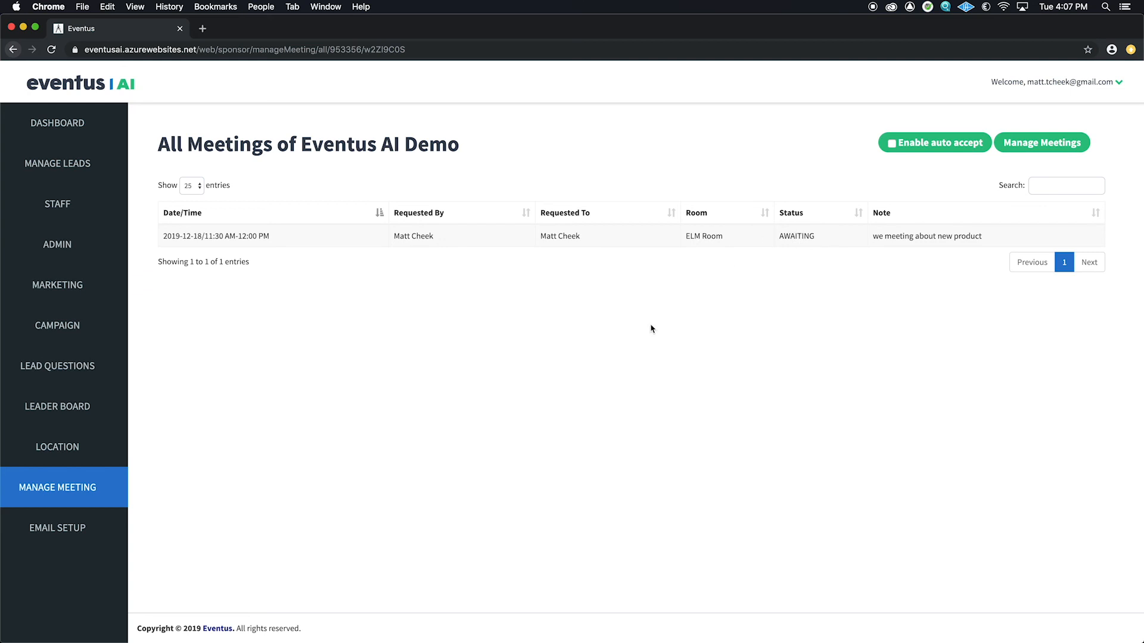
left_click(92, 523)
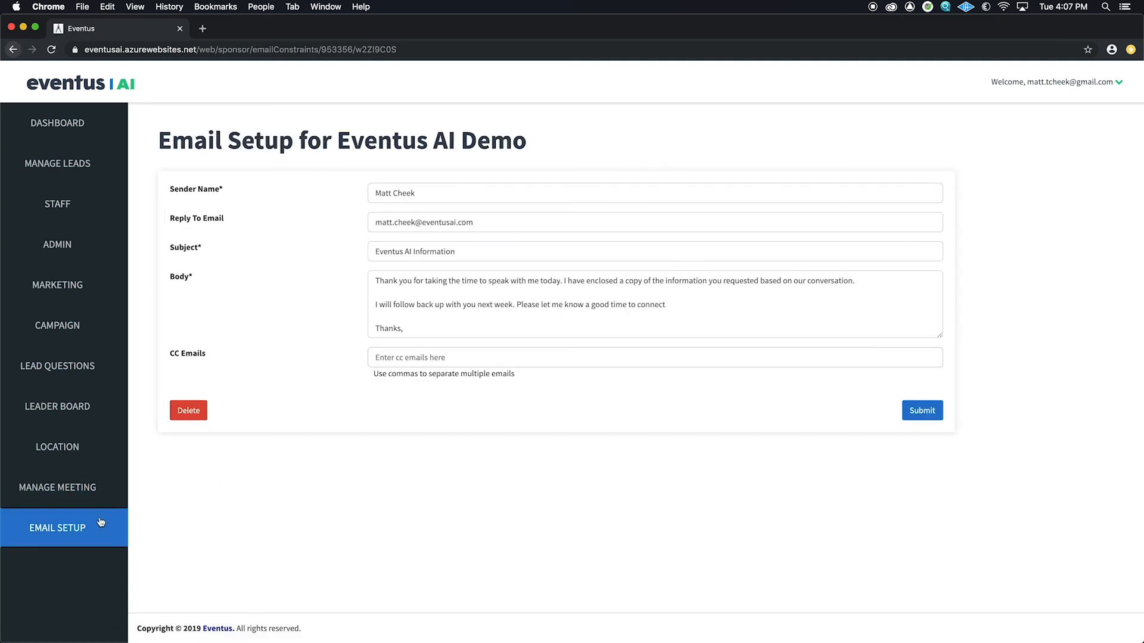